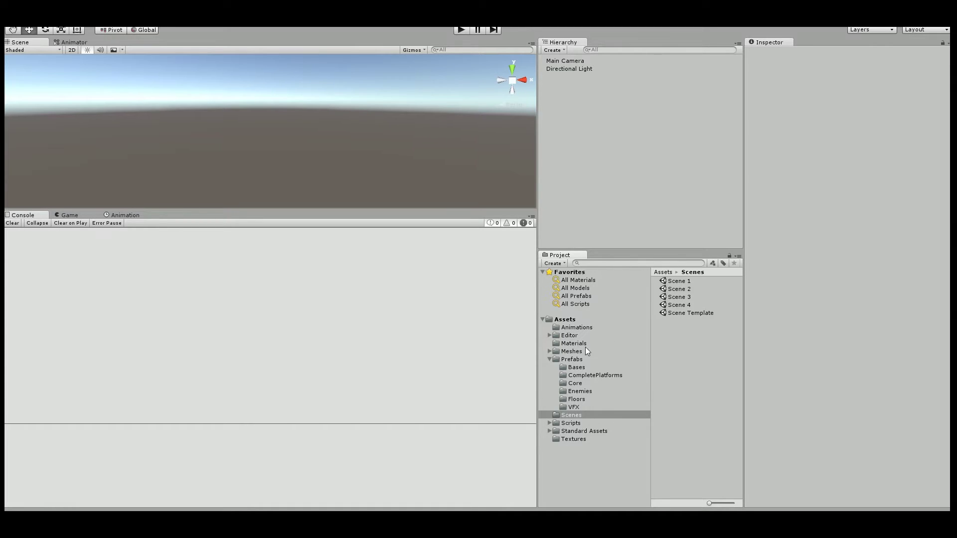
Duplicate the Scene Template scene under the name MyScene1 and open the copy.
left_click(677, 314)
key("ctrl+d")
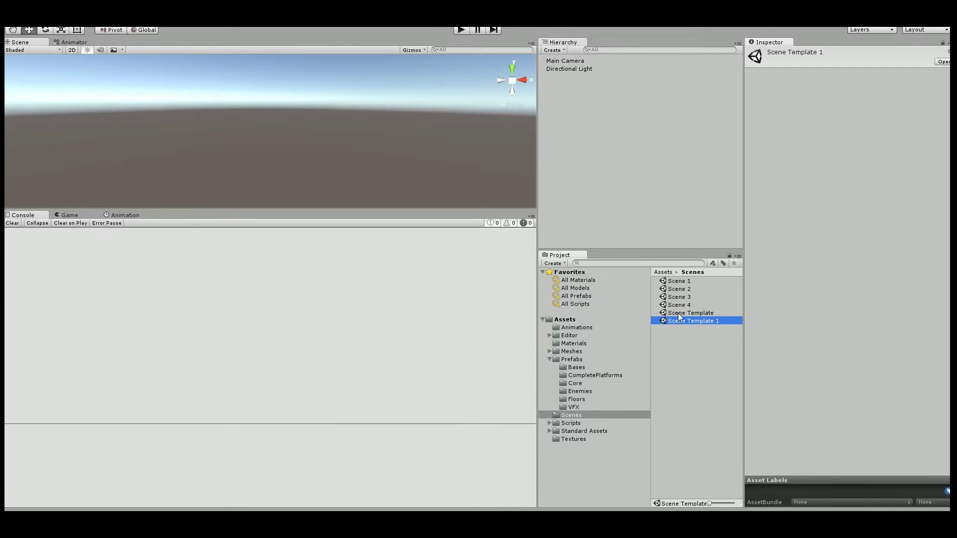
key("F2")
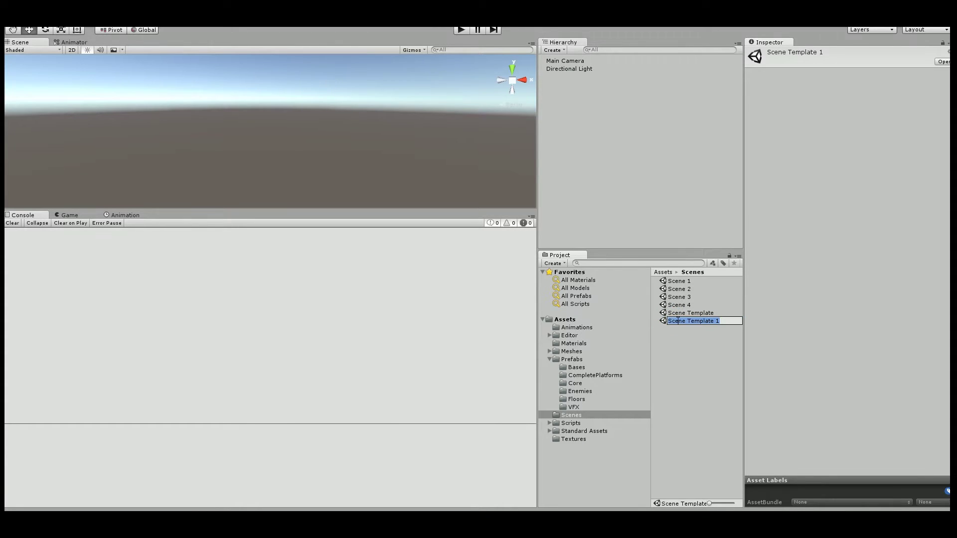
type("MyScene1")
key("Return")
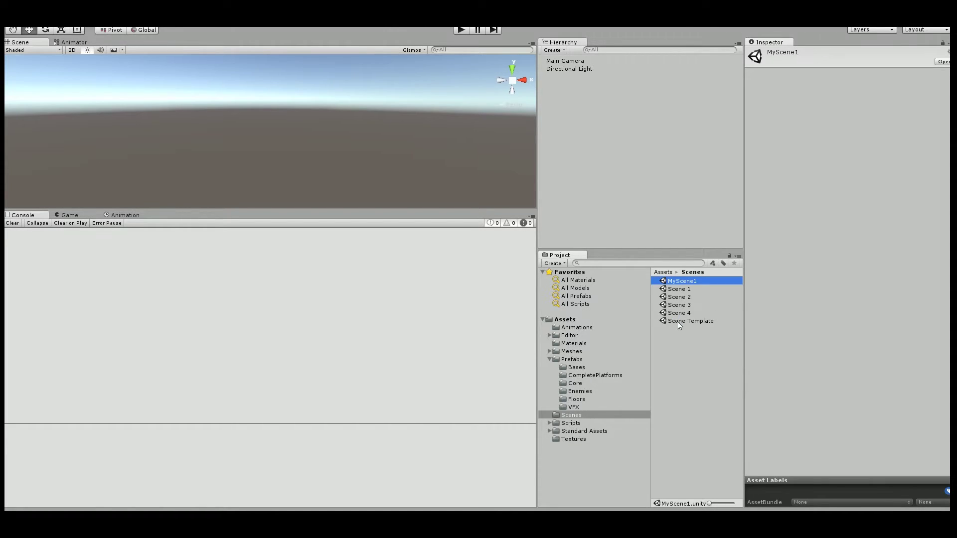
double_click(679, 281)
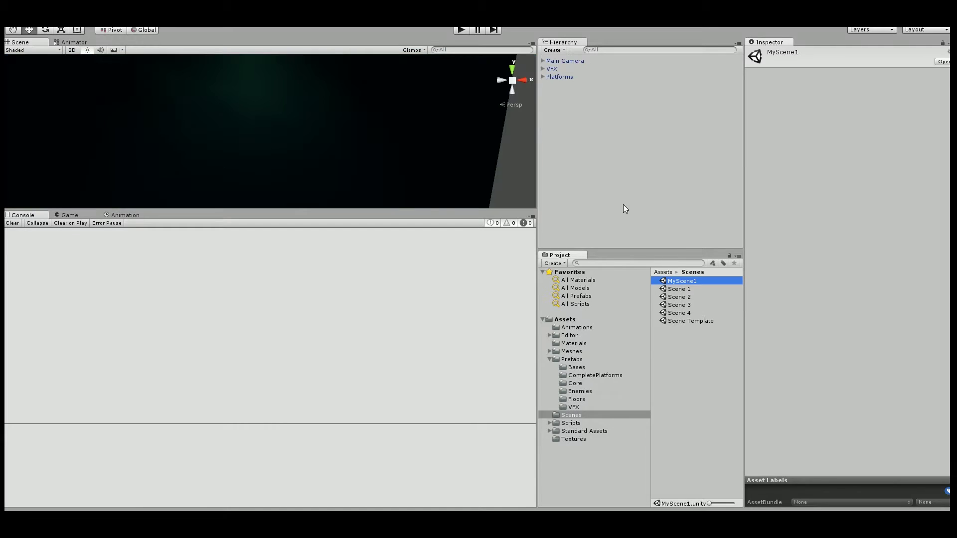
Show the Game view and examine the settings of the scene's Main Camera, VFX and Platforms objects.
left_click(69, 215)
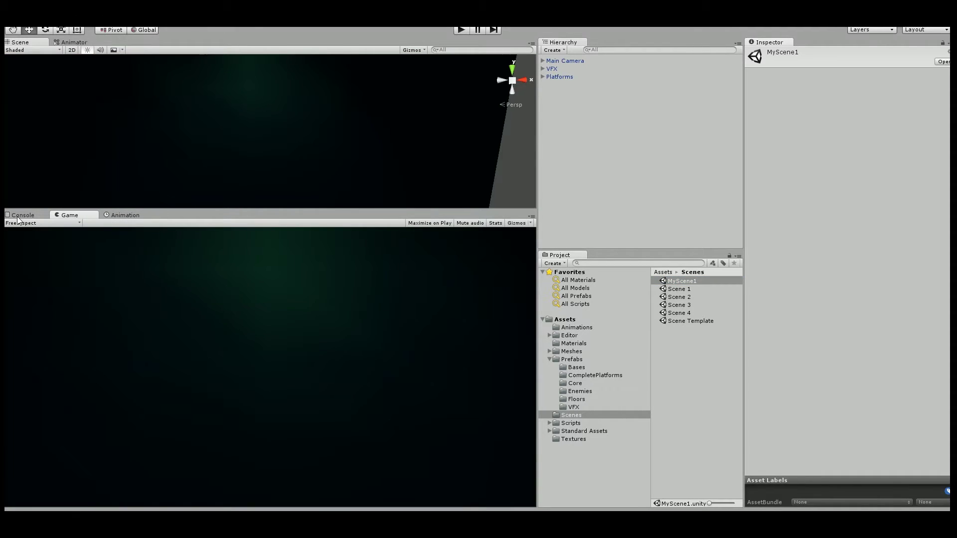
left_click(556, 61)
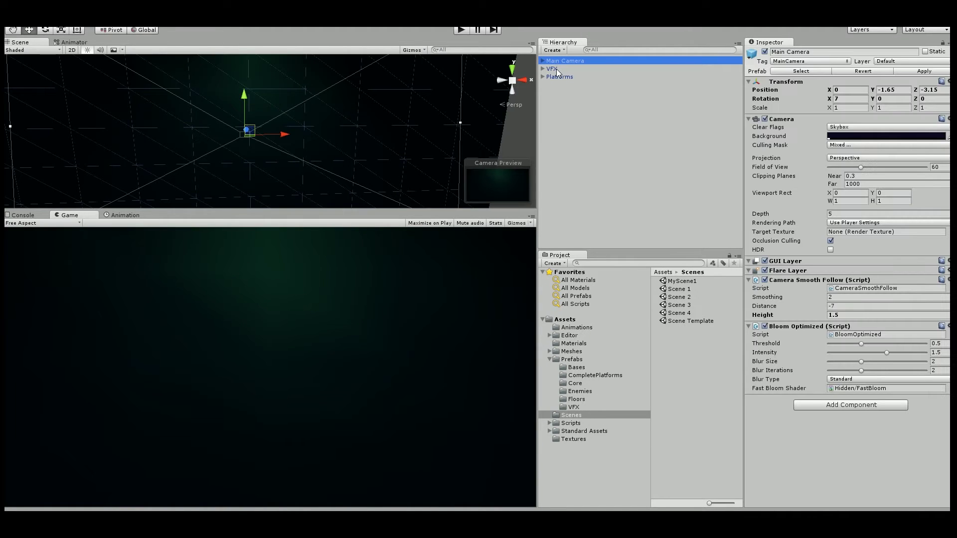
left_click(553, 68)
left_click(555, 76)
key("Up")
key("Up")
key("Down")
key("Down")
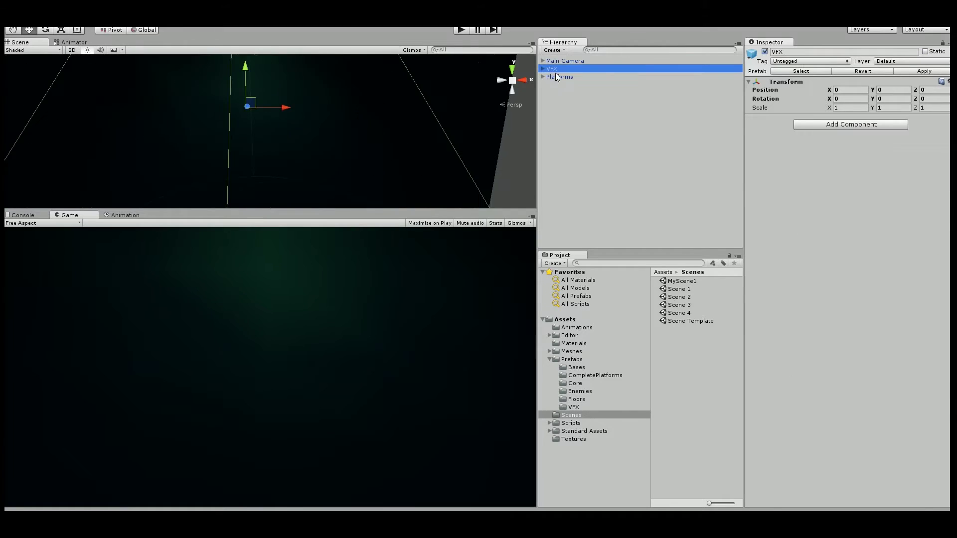
left_click(559, 62)
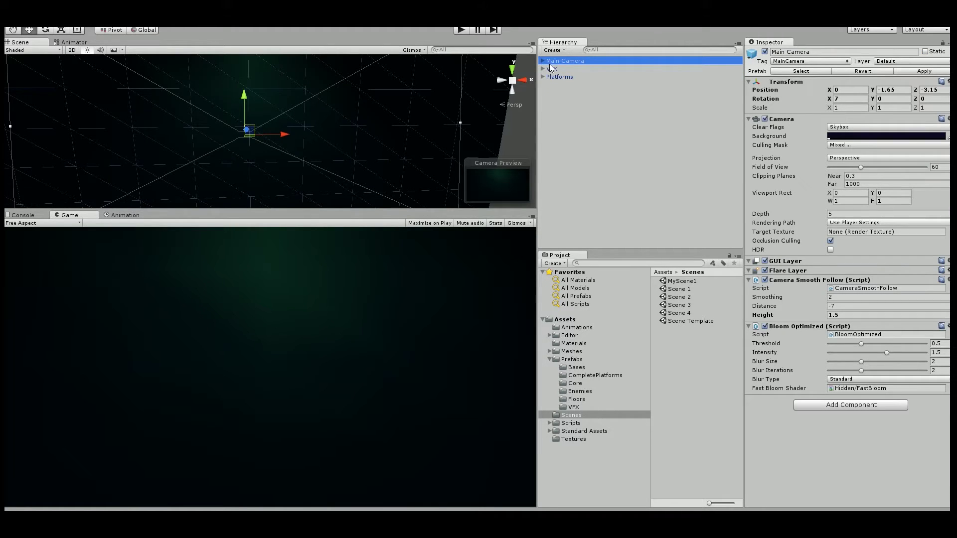
key("F2")
Examine the SquaresFX2, Spotlight and LightShaft objects inside the VFX group.
left_click(552, 68)
left_click(543, 69)
left_click(563, 77)
left_click(563, 85)
left_click(558, 93)
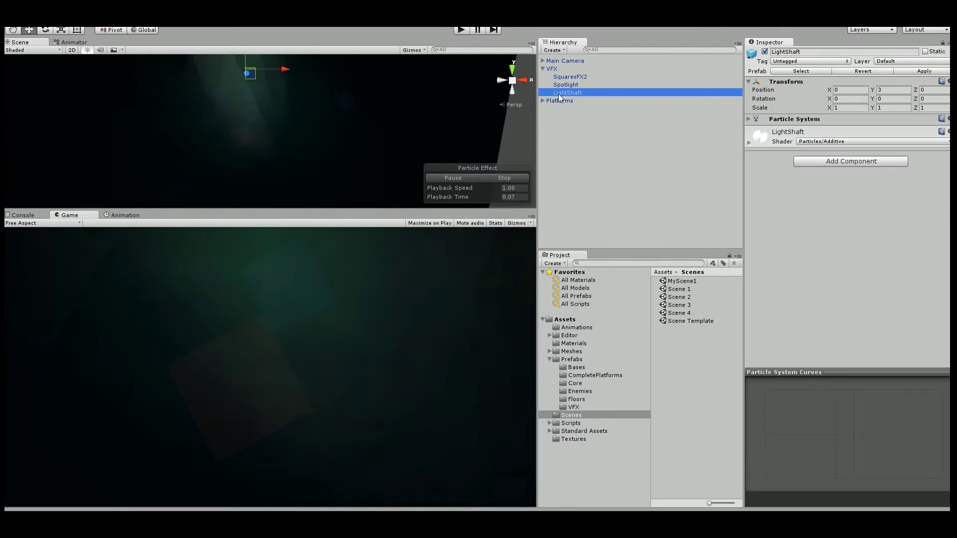
left_click(560, 77)
left_click(542, 68)
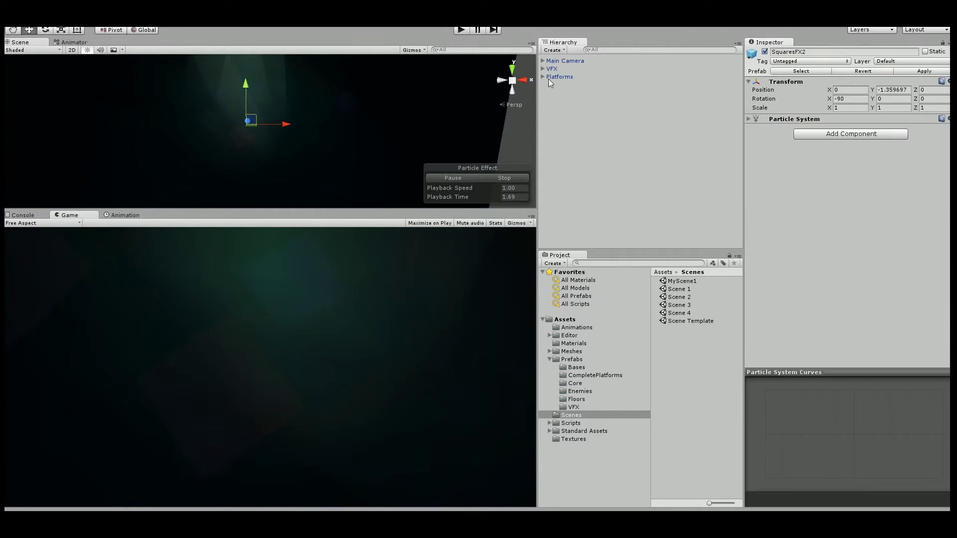
Add the Platform 15 prefab from the CompletePlatforms folder to the scene as a child of Platforms.
left_click(549, 78)
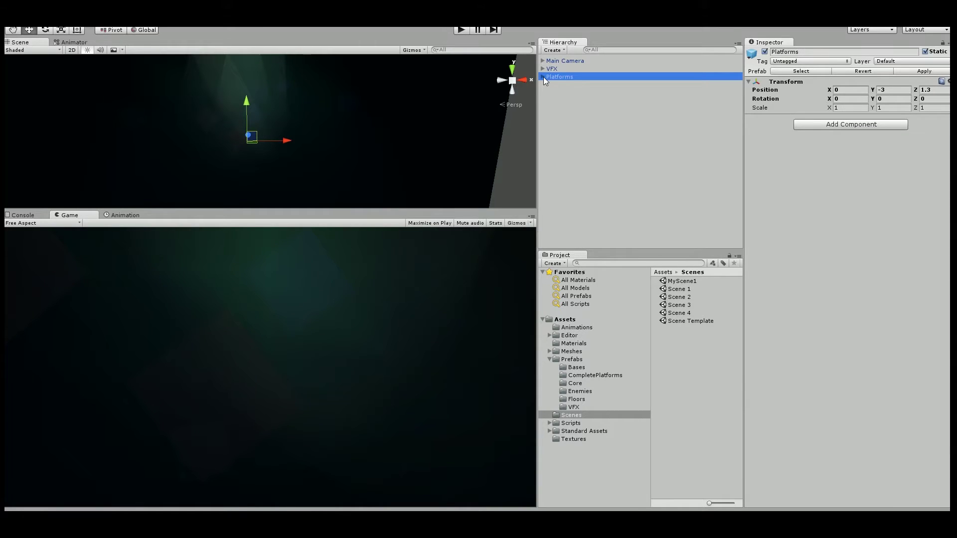
left_click(543, 77)
left_click(592, 375)
left_click(684, 360)
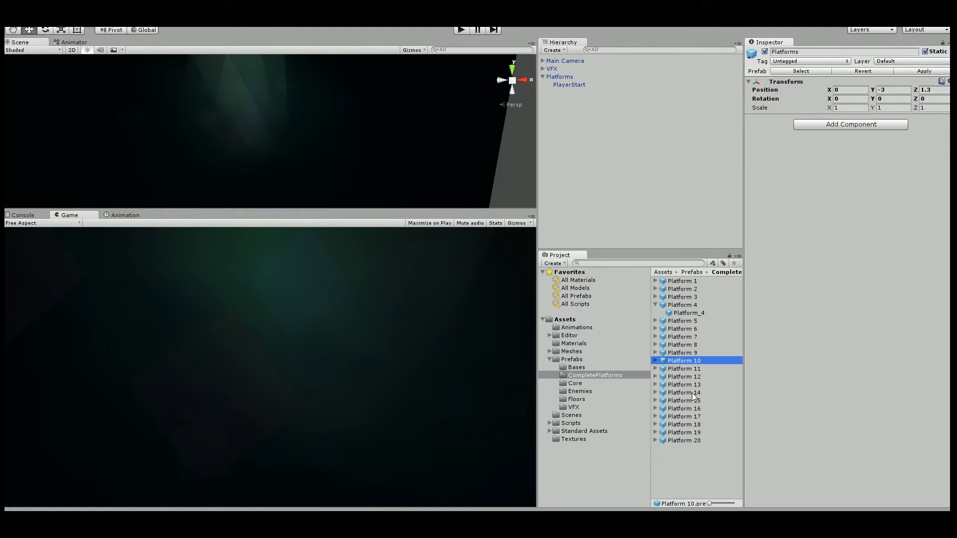
left_click(576, 368)
left_click(583, 377)
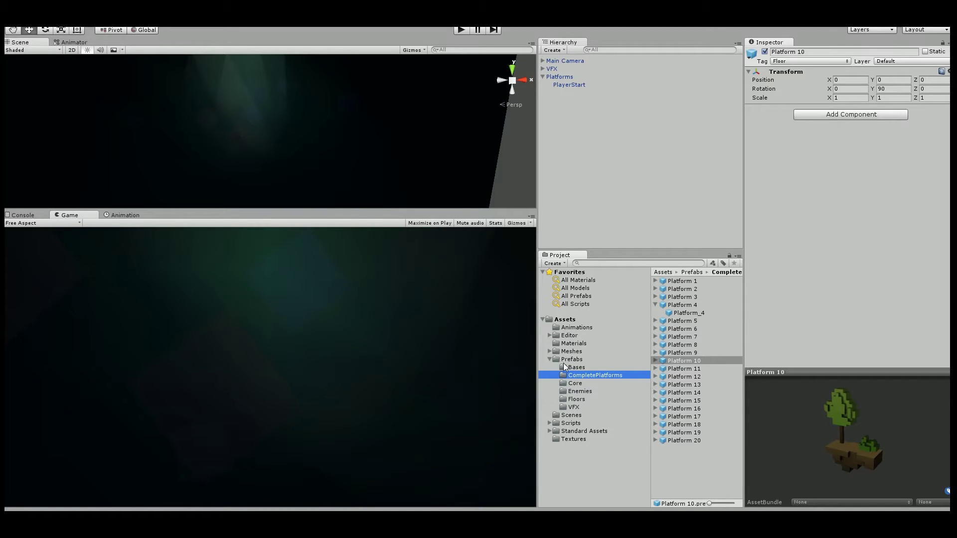
left_click(683, 371)
left_click(684, 393)
left_click(684, 401)
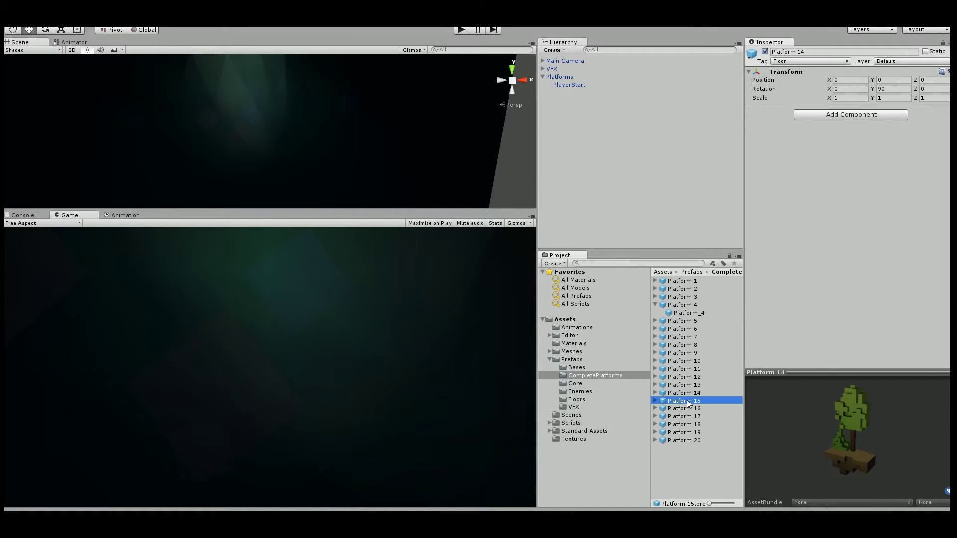
left_click_drag(695, 404, 571, 81)
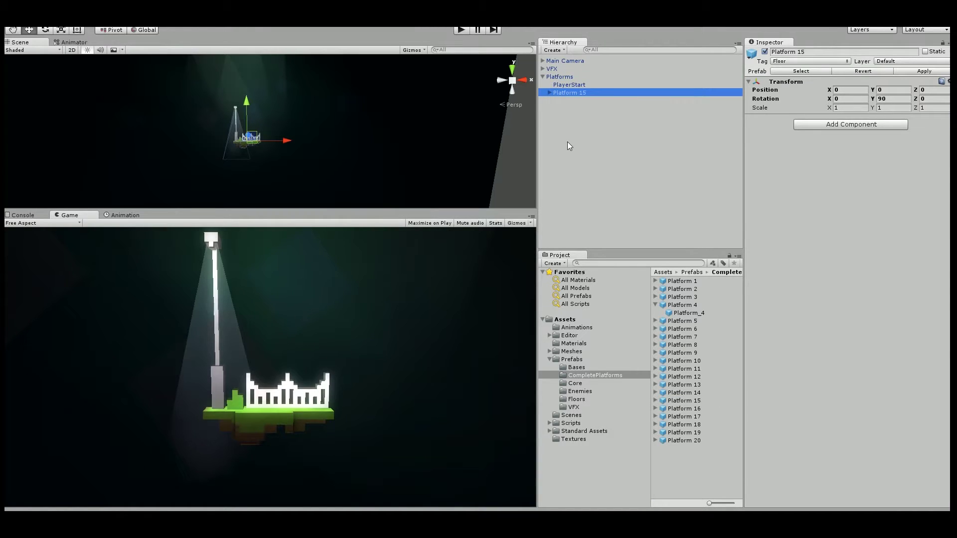
Play the scene to test the player's start on Platform 15, and stop the playback.
left_click(458, 31)
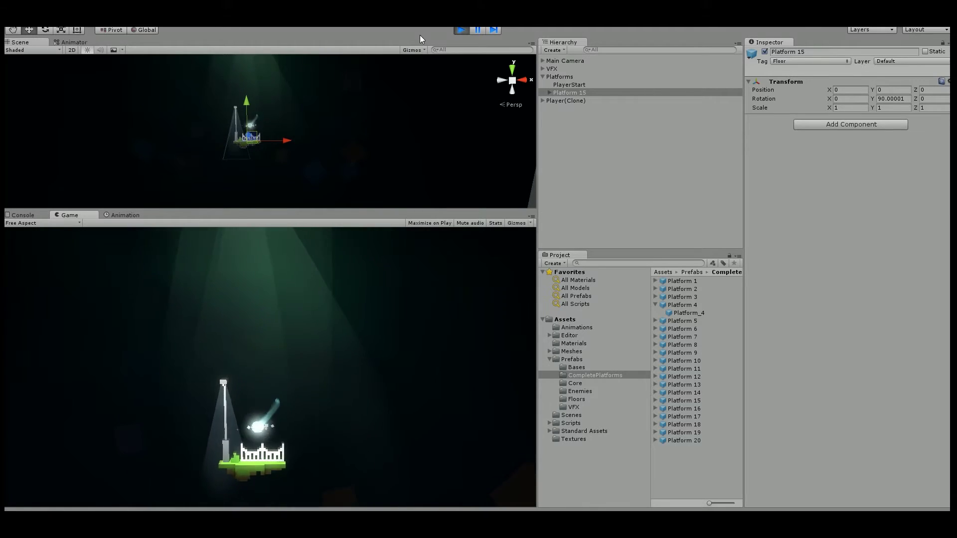
left_click(461, 30)
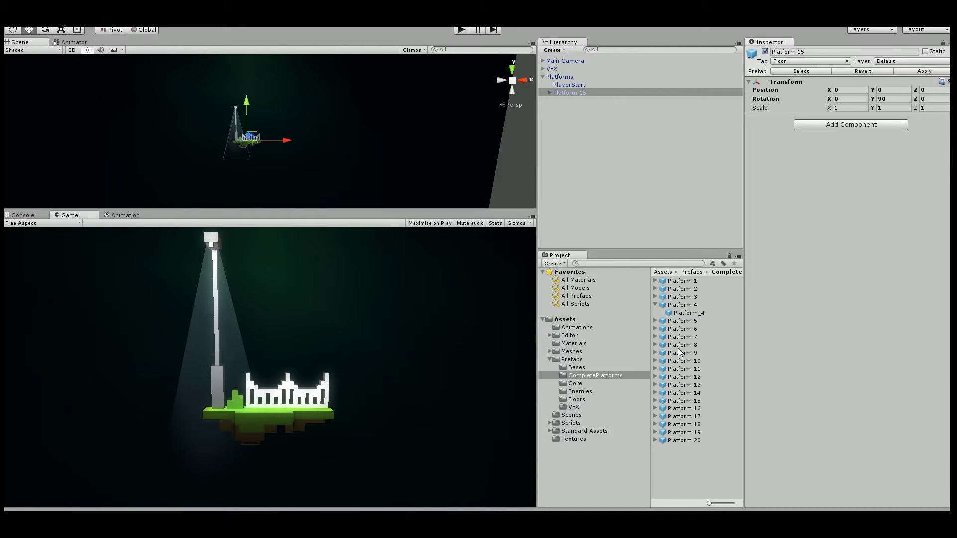
Try out Platform 9 under Platforms at about X 4.45, Y 0.78, and delete it from the scene.
left_click(678, 347)
left_click(678, 369)
left_click(676, 352)
left_click_drag(677, 352, 560, 77)
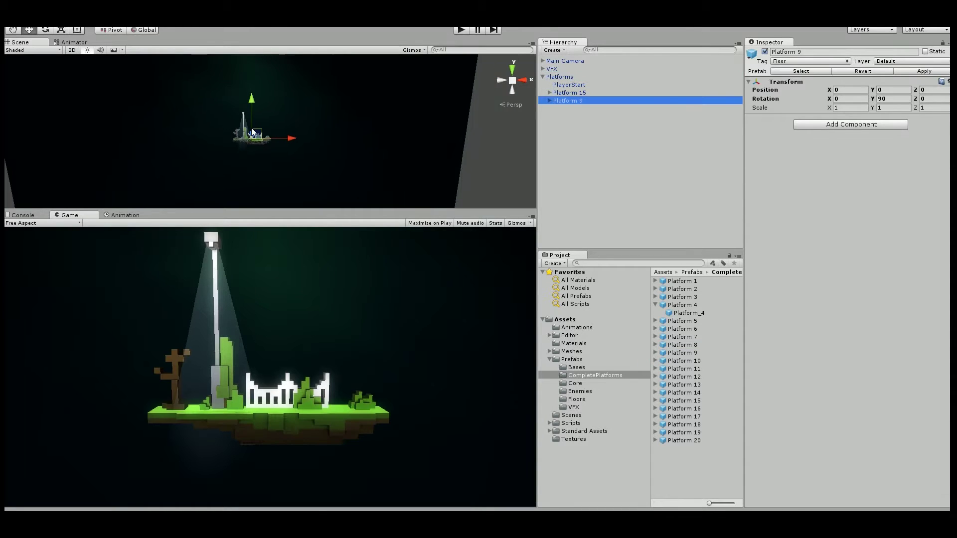
left_click_drag(255, 132, 299, 129)
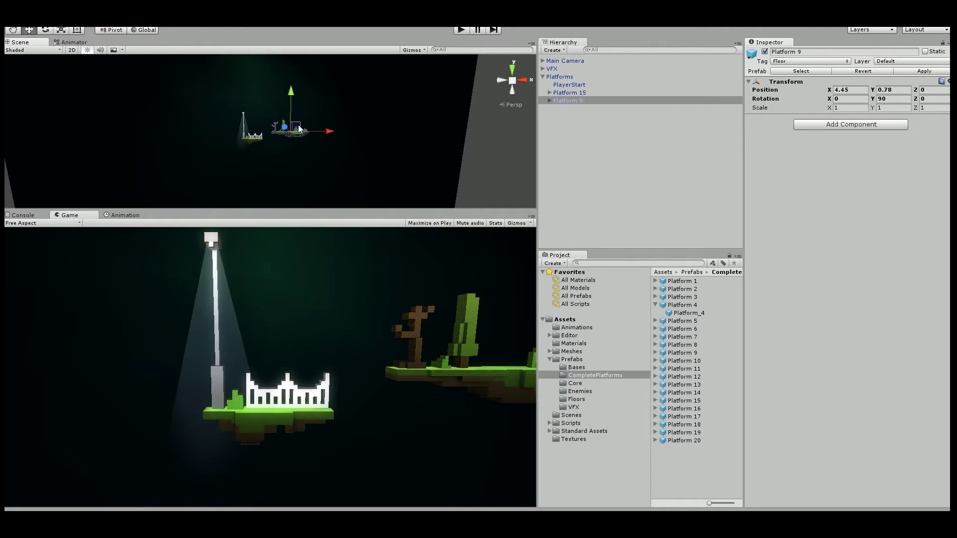
mouse_move(307, 163)
left_mouse_down("alt")
mouse_move(329, 137)
mouse_move(295, 167)
left_mouse_up("alt")
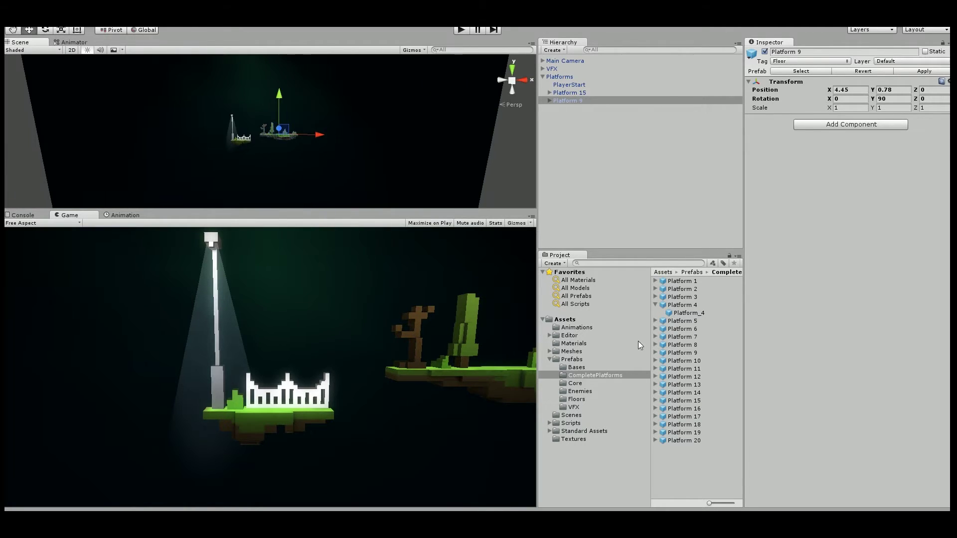
left_click(567, 101)
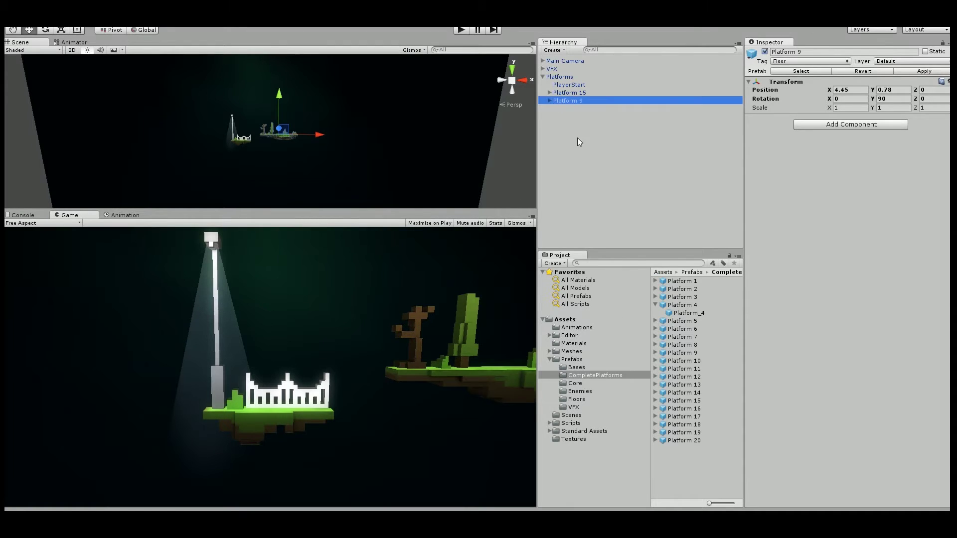
key("Delete")
Add the Platform 1 prefab under Platforms and move it to about X 3.15, Y 0.86.
left_click(686, 285)
left_click(691, 272)
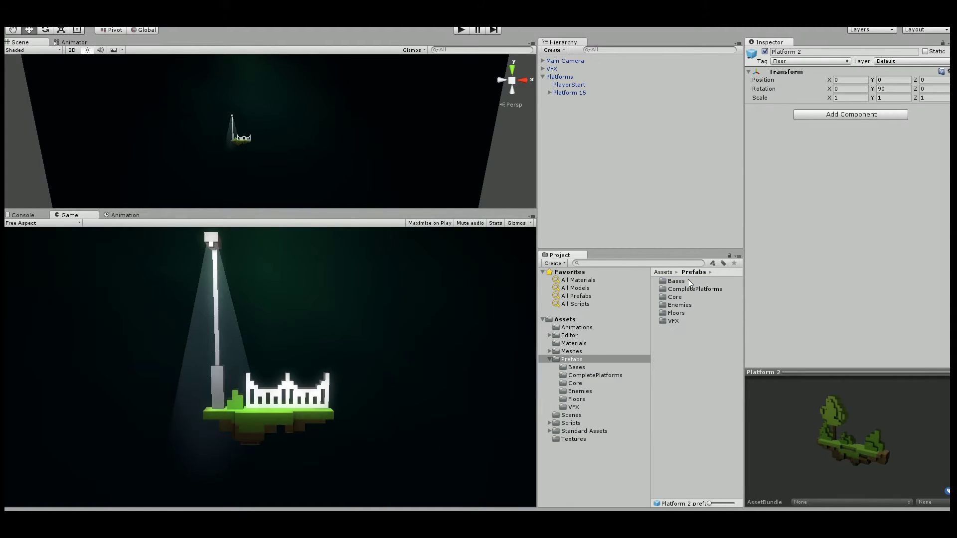
left_click(681, 285)
left_click(682, 285)
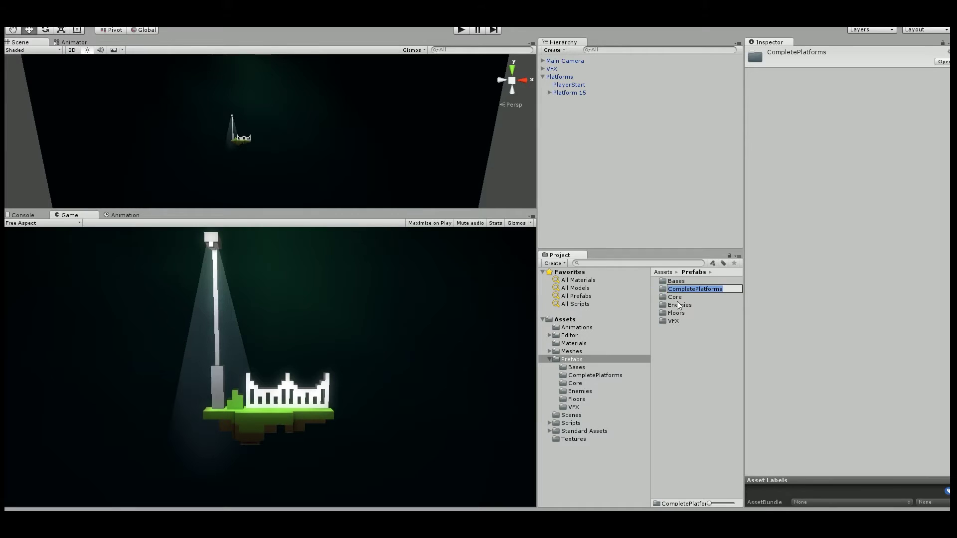
double_click(677, 286)
left_click(689, 281)
left_click_drag(689, 282, 560, 77)
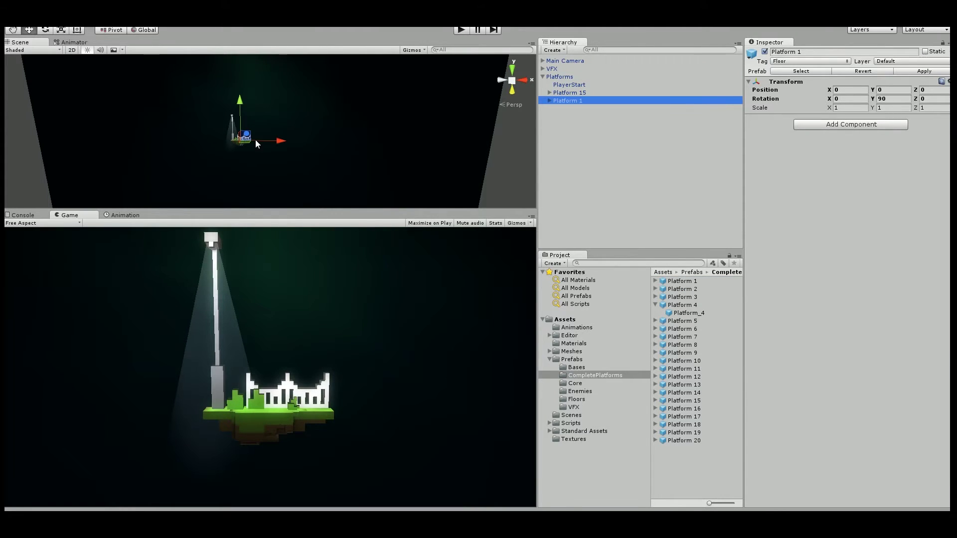
left_click_drag(250, 134, 277, 128)
Add the Platform 8 prefab under Platforms and move it to about X 7.48, Y 1.58.
left_click_drag(686, 345, 561, 78)
left_click_drag(249, 132, 327, 116)
key("ctrl+z")
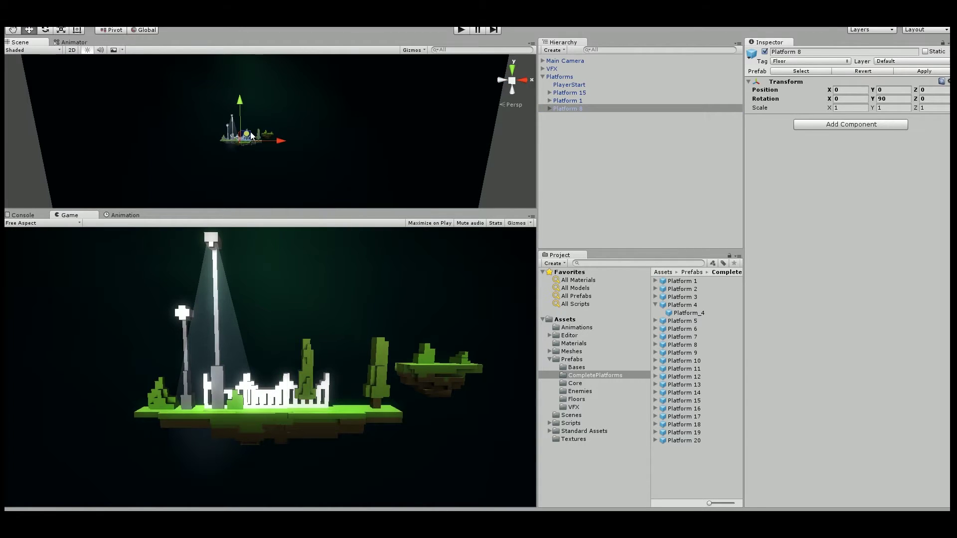
left_click_drag(246, 133, 314, 122)
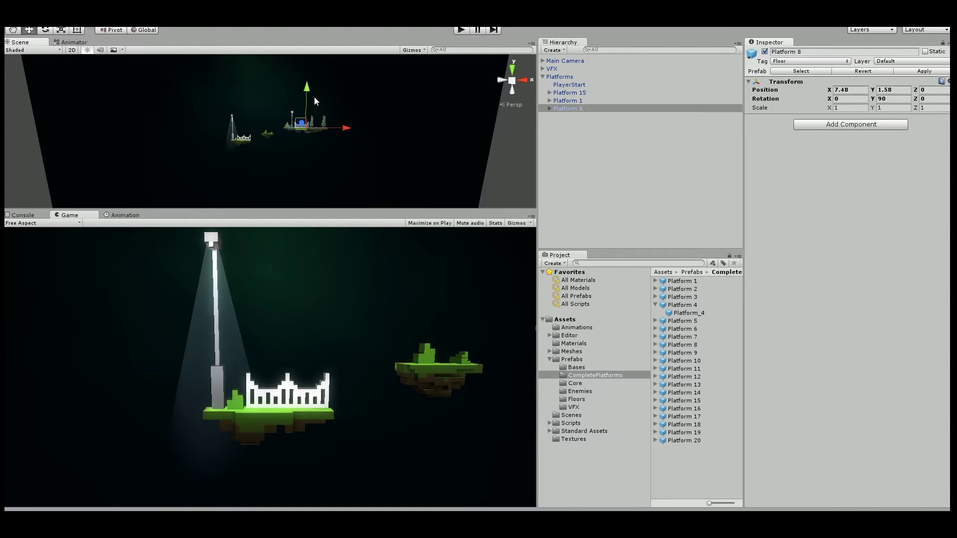
Shift Platform 1 along the X axis towards Platform 8, to about X 3.97.
left_click_drag(271, 105, 154, 95, "alt")
left_click_drag(172, 133, 380, 123, "alt")
left_click(568, 101)
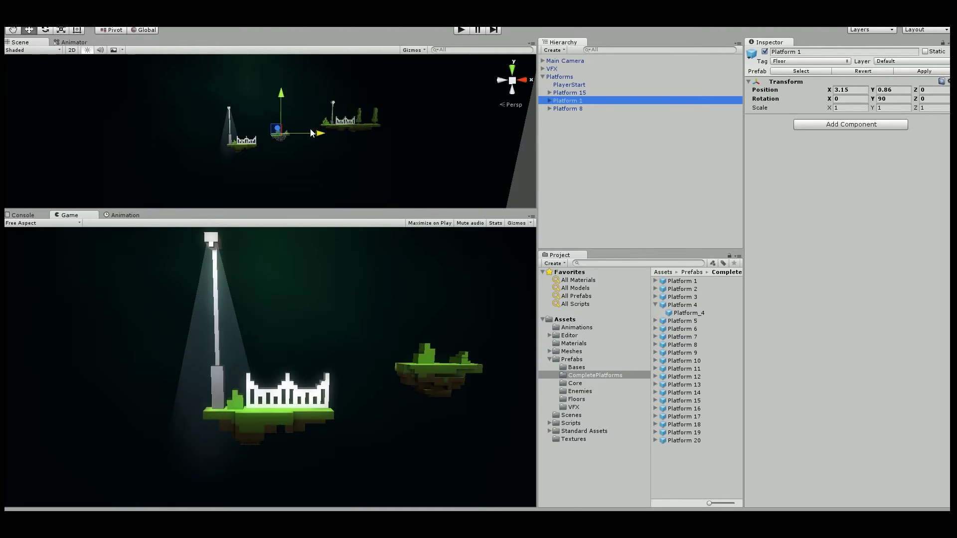
left_click(317, 131)
left_click(303, 130)
left_click_drag(302, 134, 316, 134)
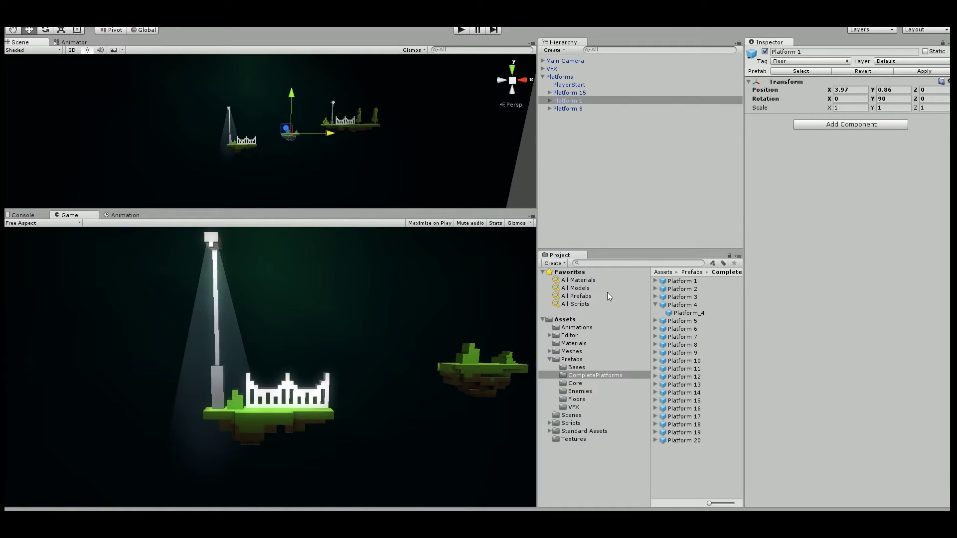
Attach the PlatformAnim 1 animation clip to the Platform_1 child object of Platform 1.
left_click(565, 319)
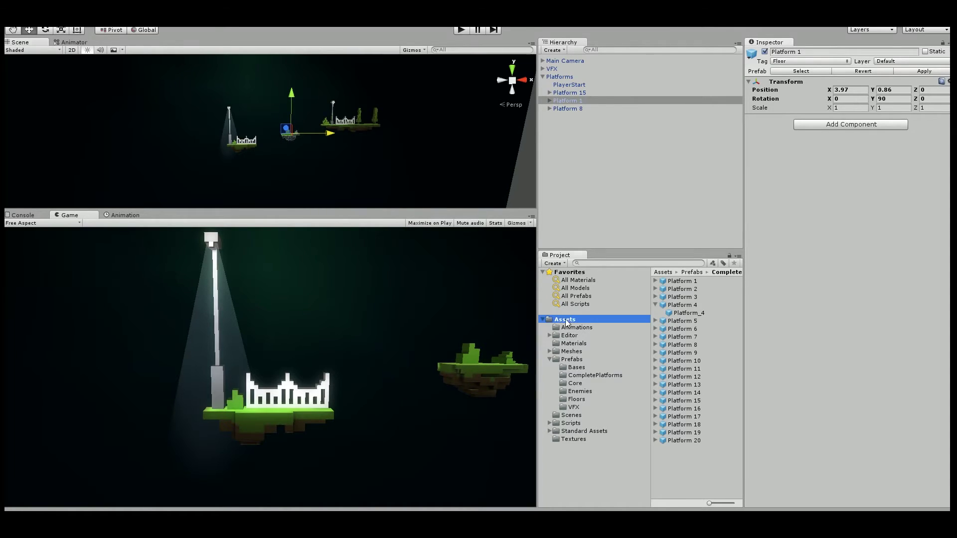
left_click(576, 328)
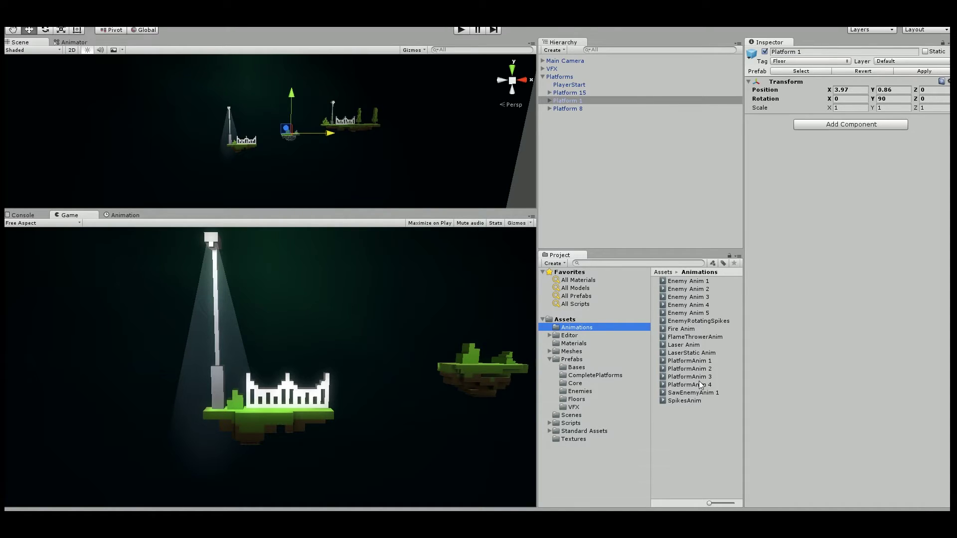
left_click(549, 100)
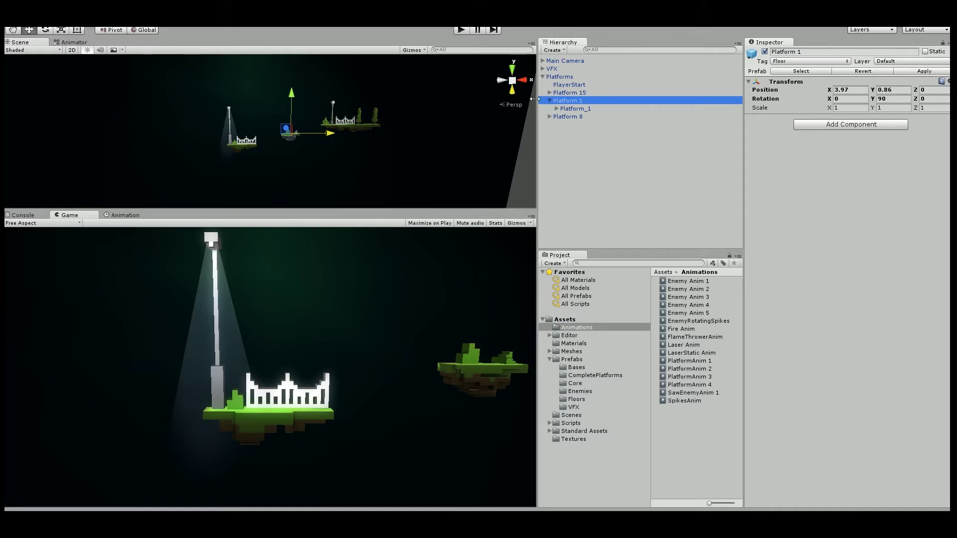
left_click(573, 109)
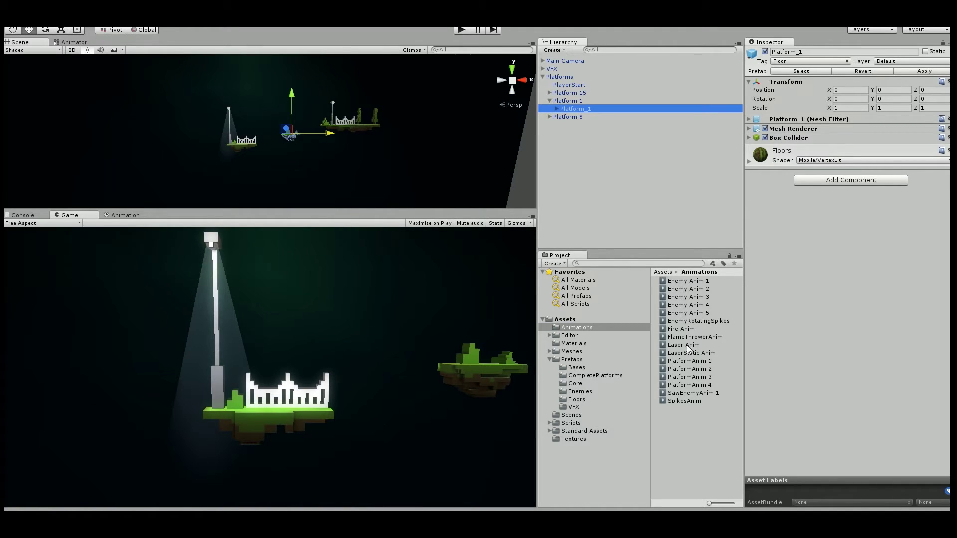
left_click_drag(689, 365, 813, 237)
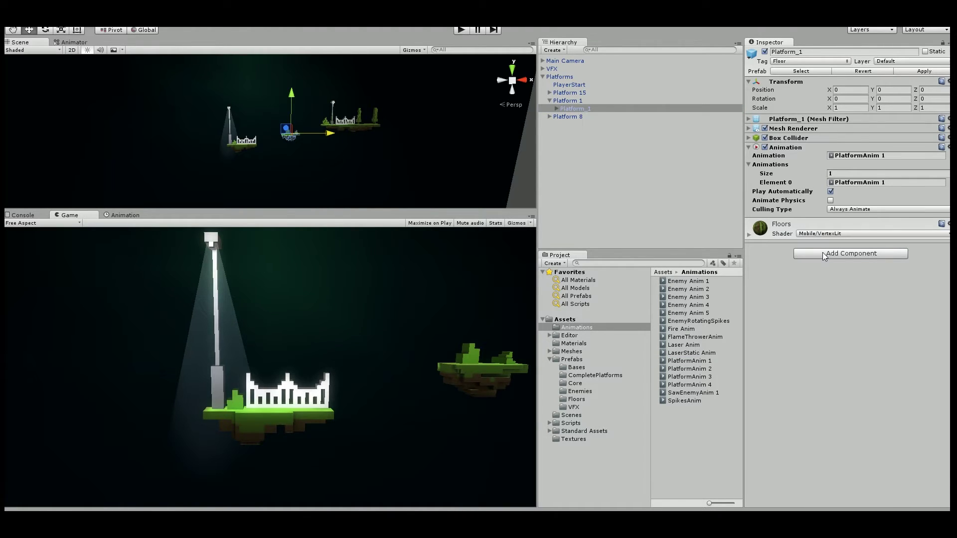
Add the Animation Speed script component to Platform_1.
left_click(823, 252)
key("BackSpace")
type("anim")
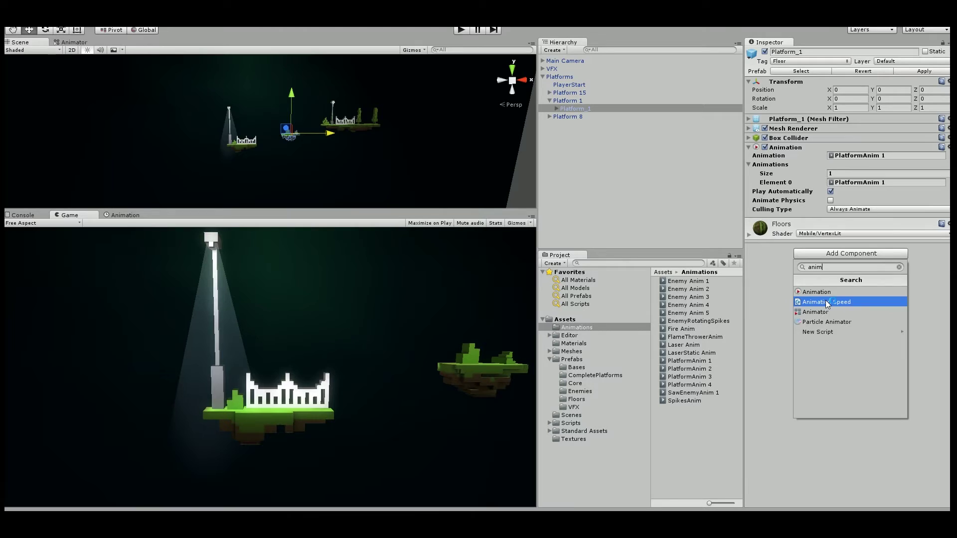
left_click(825, 300)
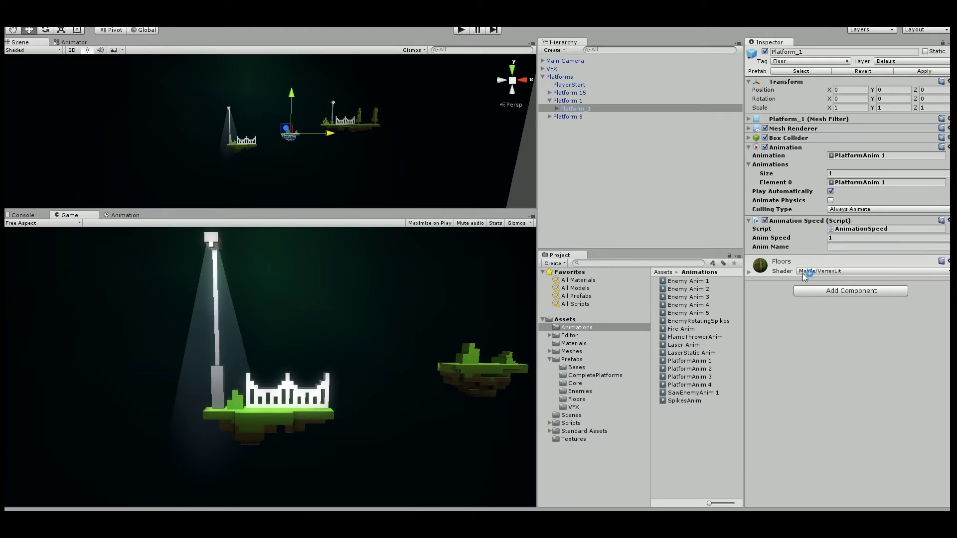
Set the Animation Speed script's Anim Name to PlatformAnim 1 and Anim Speed to 0.3, and play-test the moving platform.
left_click(836, 247)
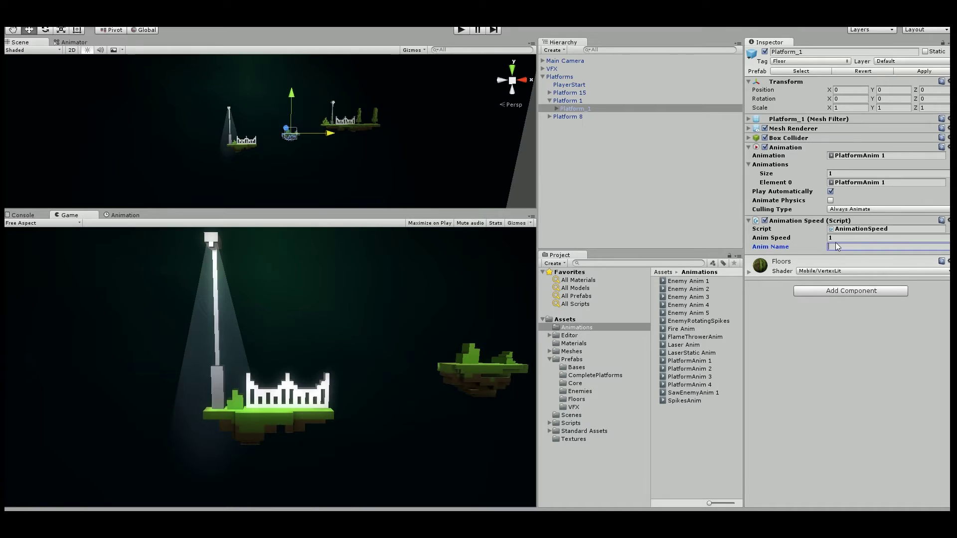
type("Pl")
type("atformAnim 1")
left_click(846, 237)
type("0.2")
key("BackSpace")
key("BackSpace")
key("BackSpace")
type("0.3")
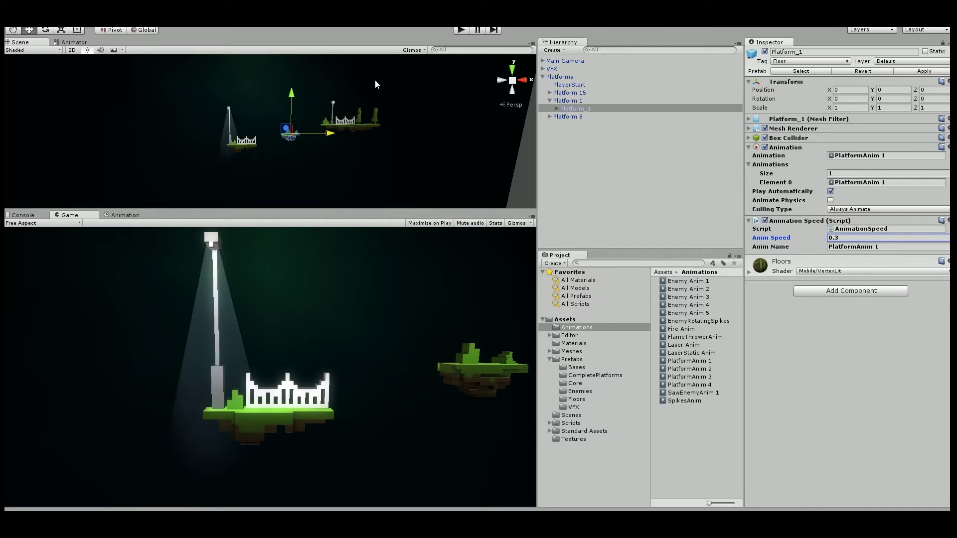
left_click(456, 29)
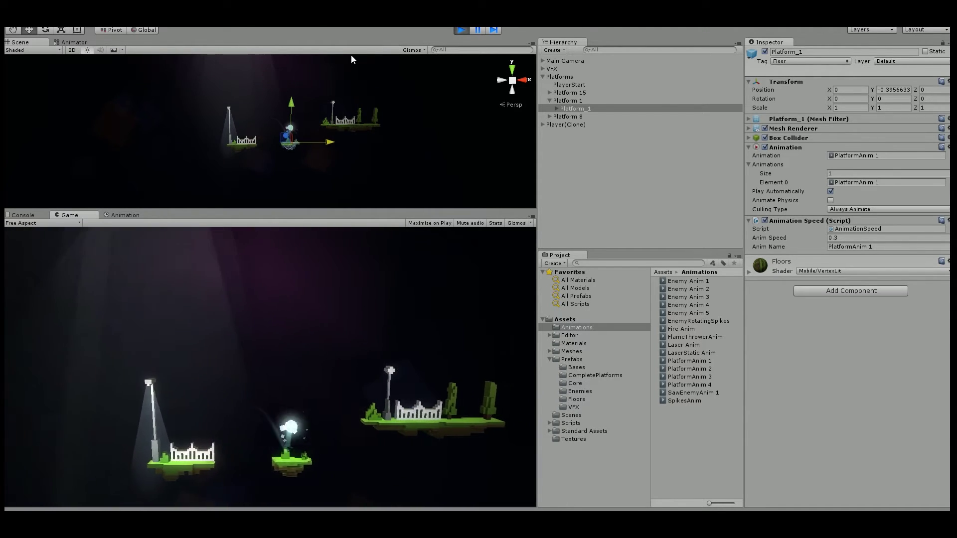
left_click(460, 29)
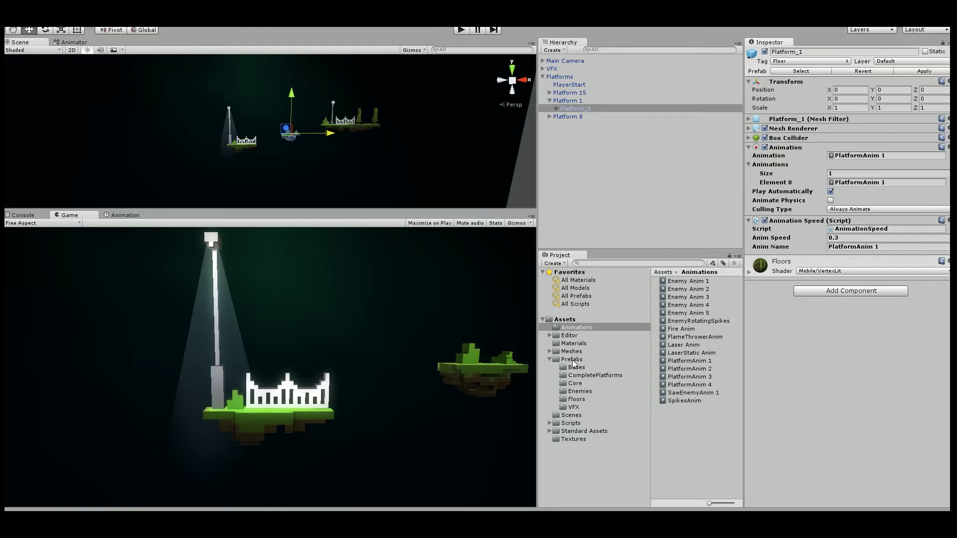
Look through the Enemy Spike prefabs in the Enemies prefab folder, comparing their previews.
left_click(576, 384)
left_click(584, 391)
left_click(686, 281)
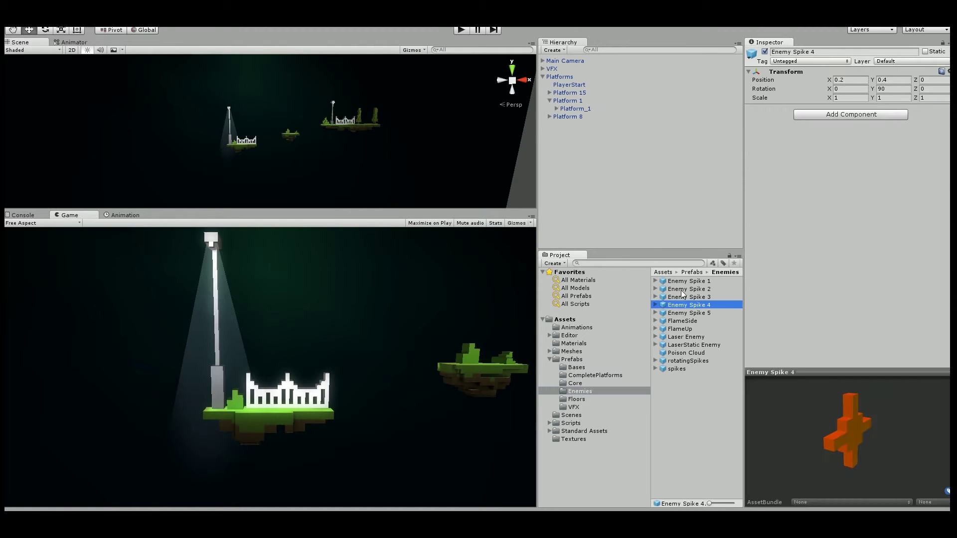
left_click(684, 290)
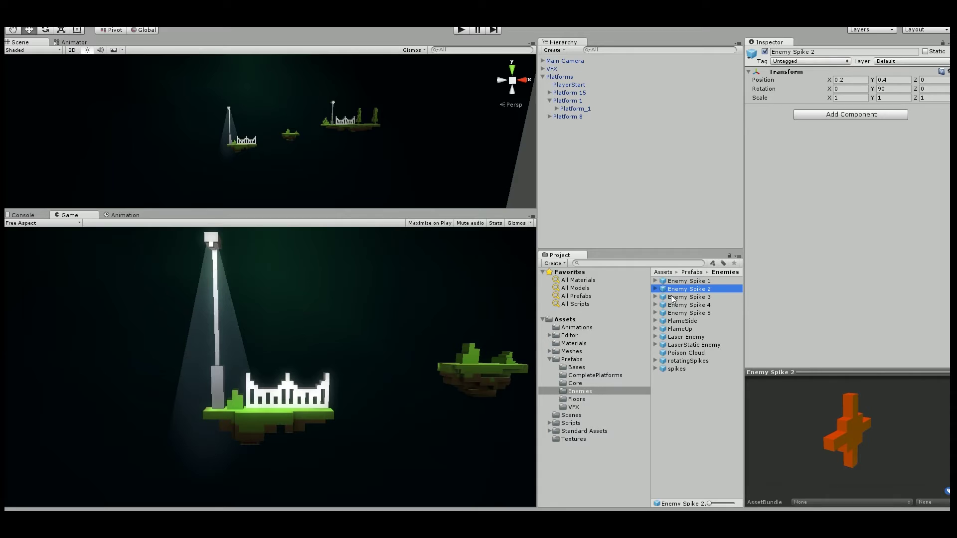
left_click(681, 281)
key("Down")
key("Down")
key("Down")
key("Down")
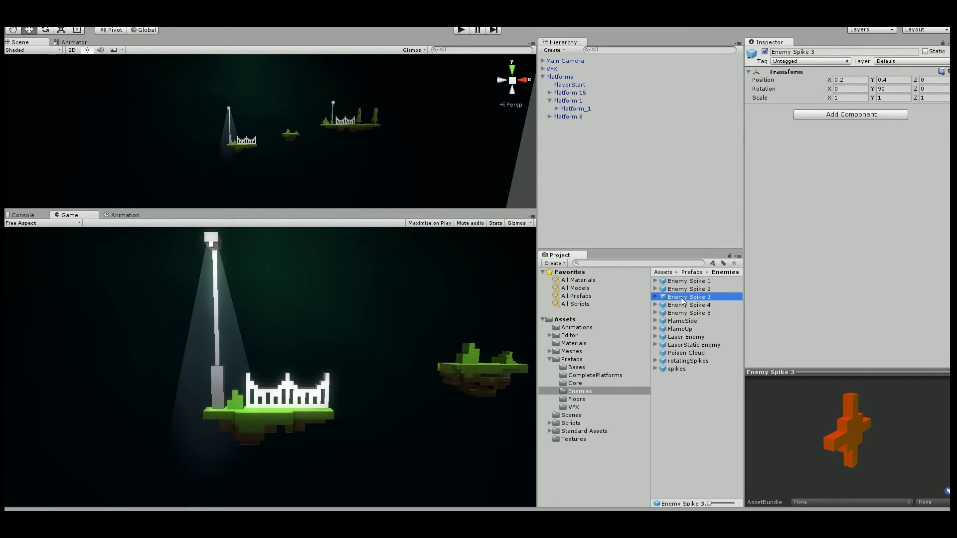
key("Up")
key("Up")
key("Up")
key("Up")
key("Down")
key("Down")
key("Down")
key("Down")
key("Up")
key("Up")
Examine the remaining enemy prefabs: the flame, laser, poison cloud, rotating spikes and spikes hazards.
left_click(688, 320)
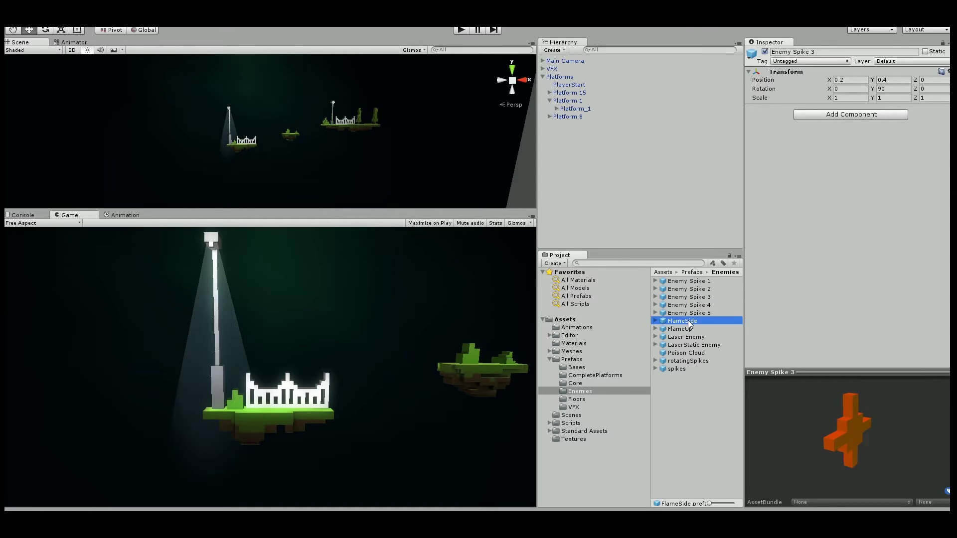
key("Down")
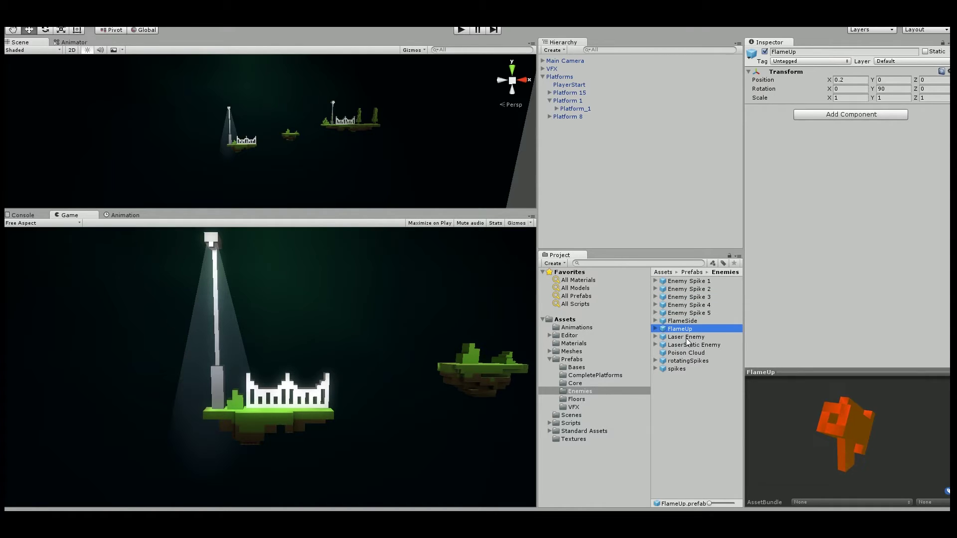
key("Down")
key("Down")
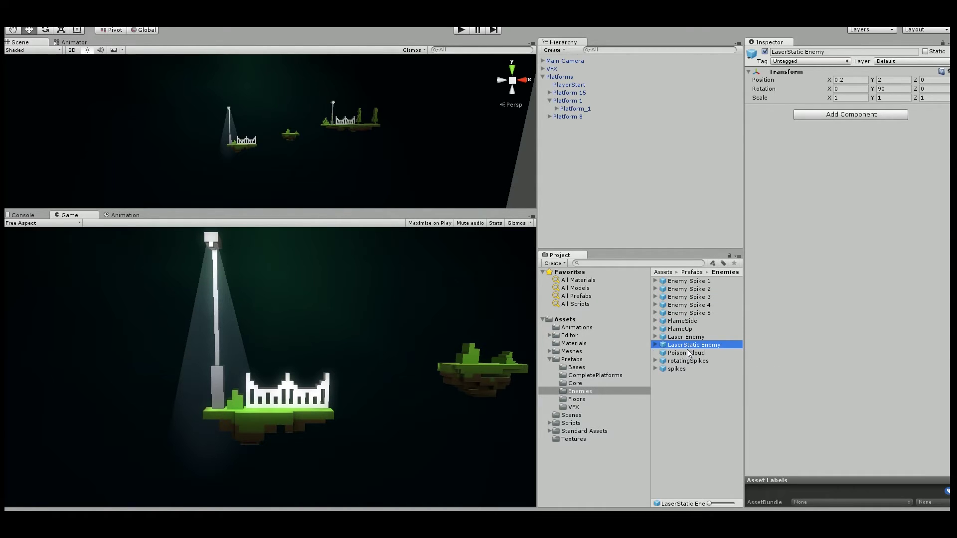
left_click(686, 351)
left_click(682, 363)
left_click(681, 368)
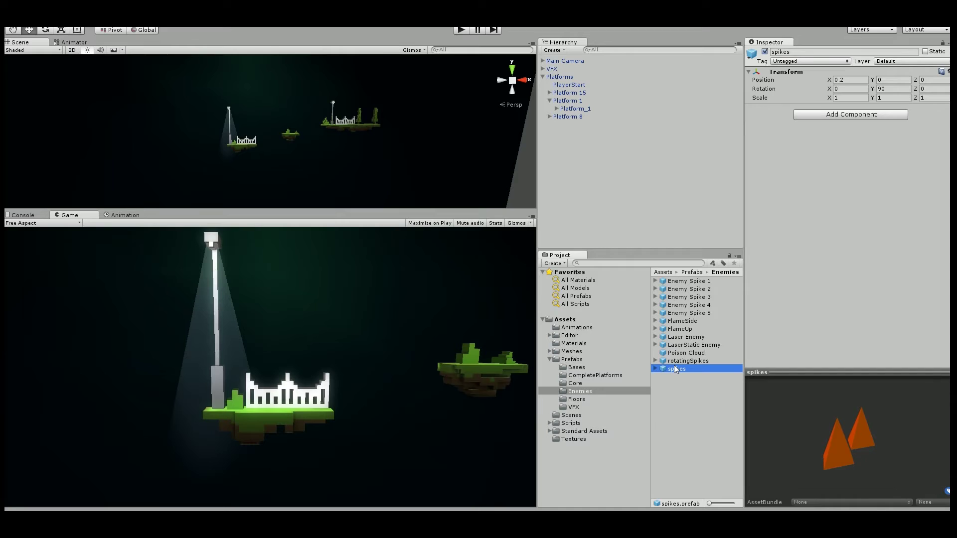
left_click(674, 337)
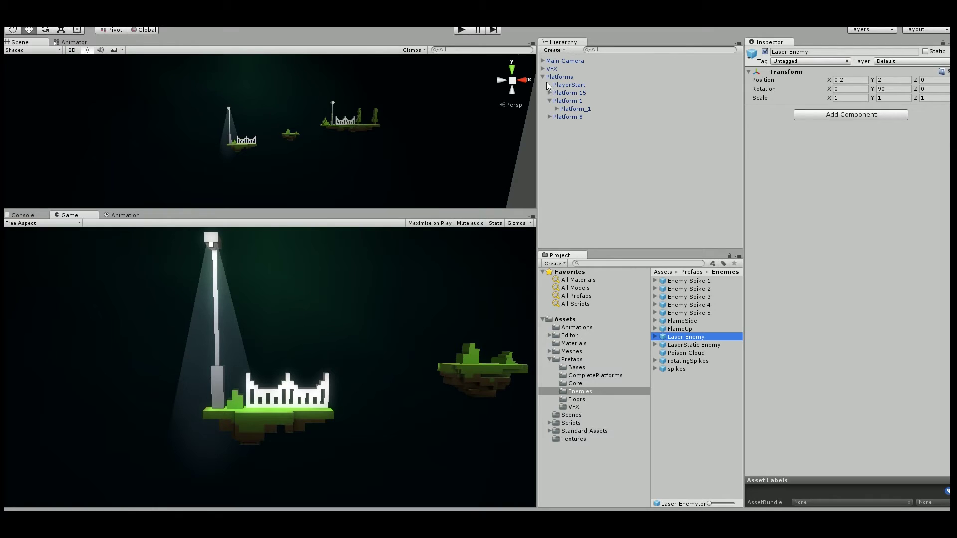
Add the Enemy Spike 3 prefab as a child of the Platform_1 object inside Platform 1.
left_click(550, 101)
left_click_drag(690, 298, 756, 261)
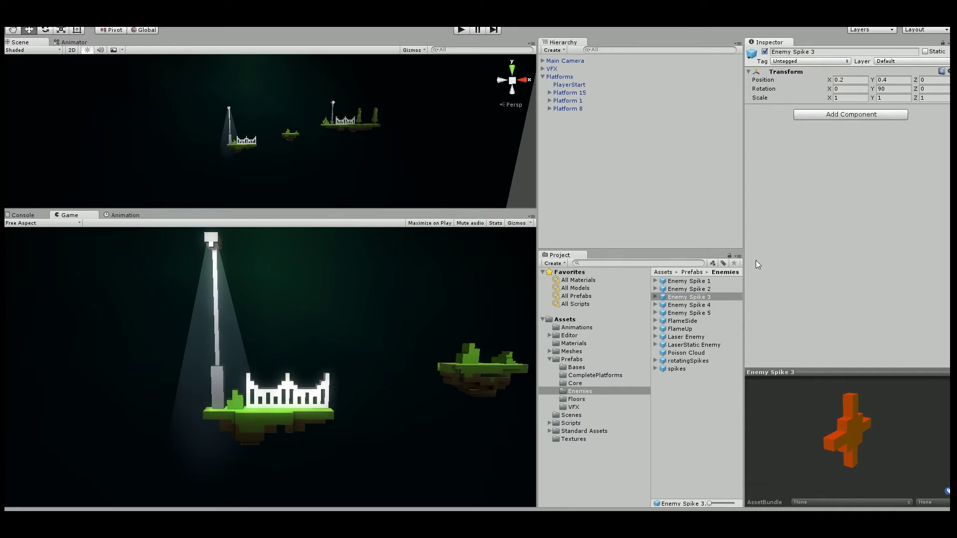
left_click(553, 101)
left_click(579, 110)
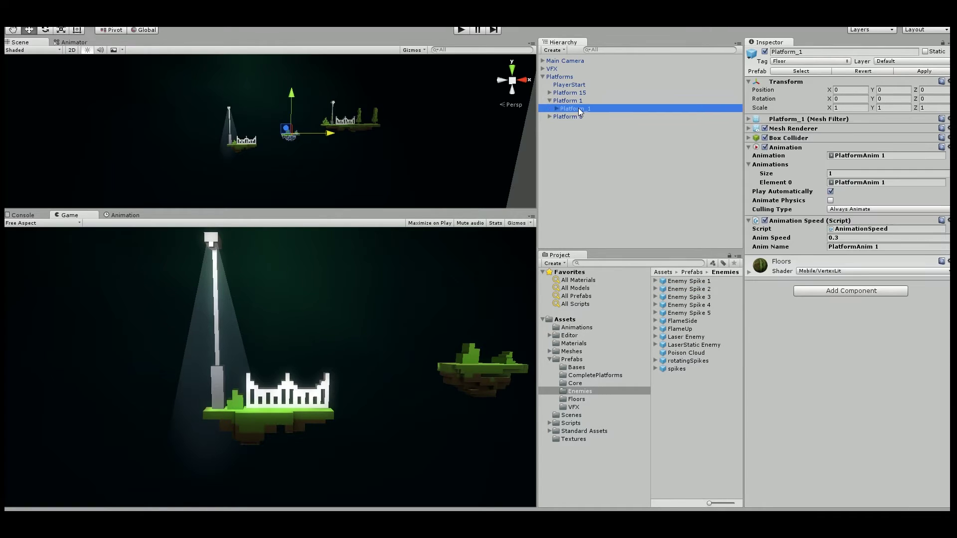
left_click_drag(700, 298, 576, 111)
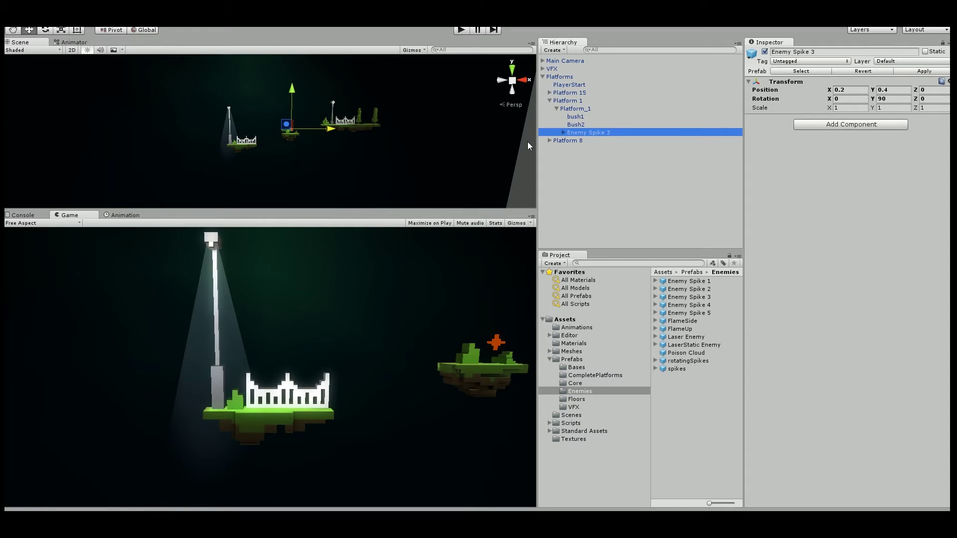
Play-test the level with the spike enemy attached to the animated Platform_1, and stop the game.
left_click(577, 109)
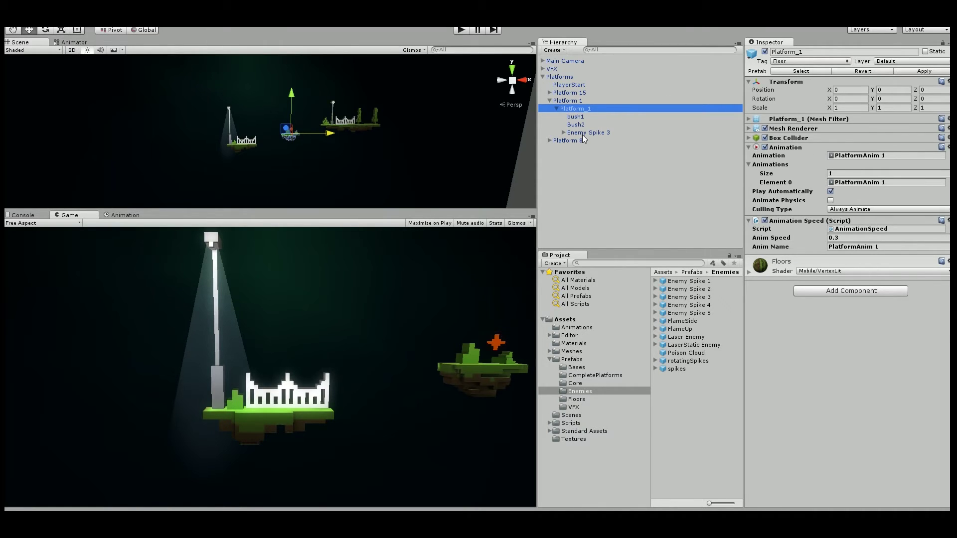
left_click(459, 31)
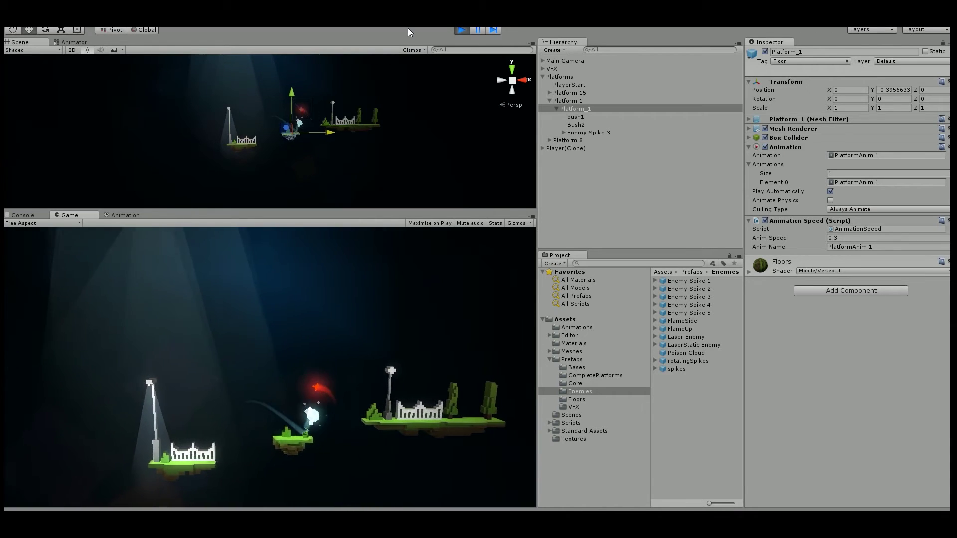
left_click(463, 30)
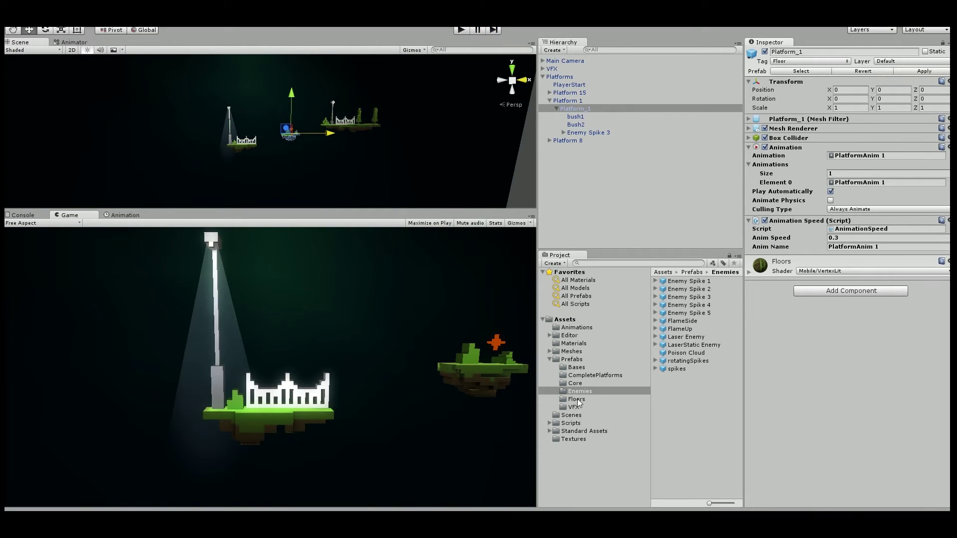
Add the Platform 2 prefab from CompletePlatforms under Platforms and move it beyond Platform 8, to about X 13.59, Y 1.65.
left_click(570, 375)
left_click(569, 367)
left_click(572, 383)
left_click(583, 378)
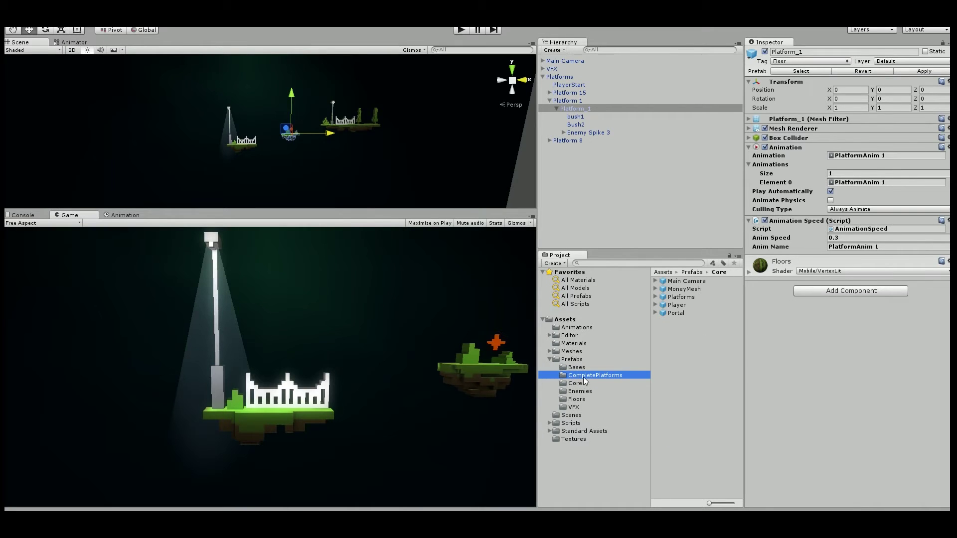
left_click(683, 289)
left_click_drag(685, 291, 549, 81)
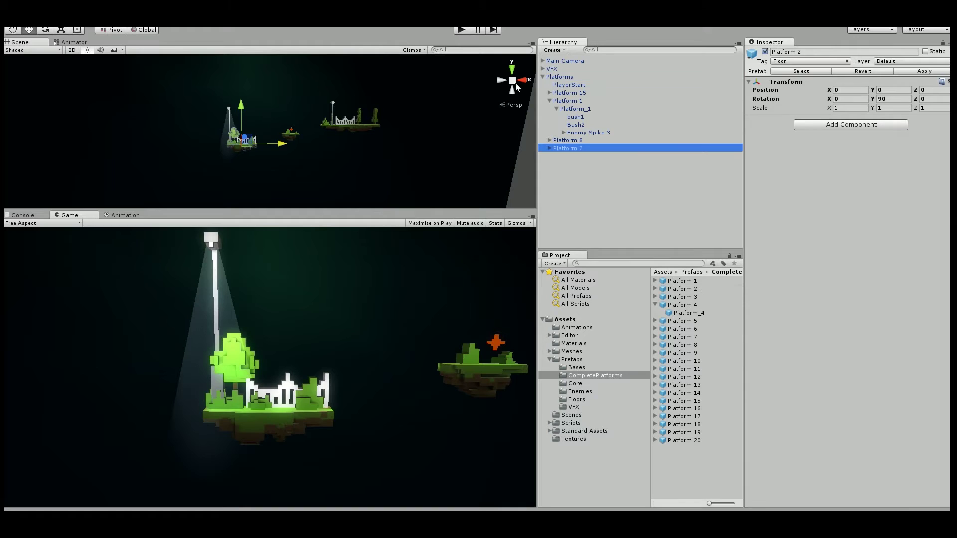
left_click_drag(252, 141, 413, 119)
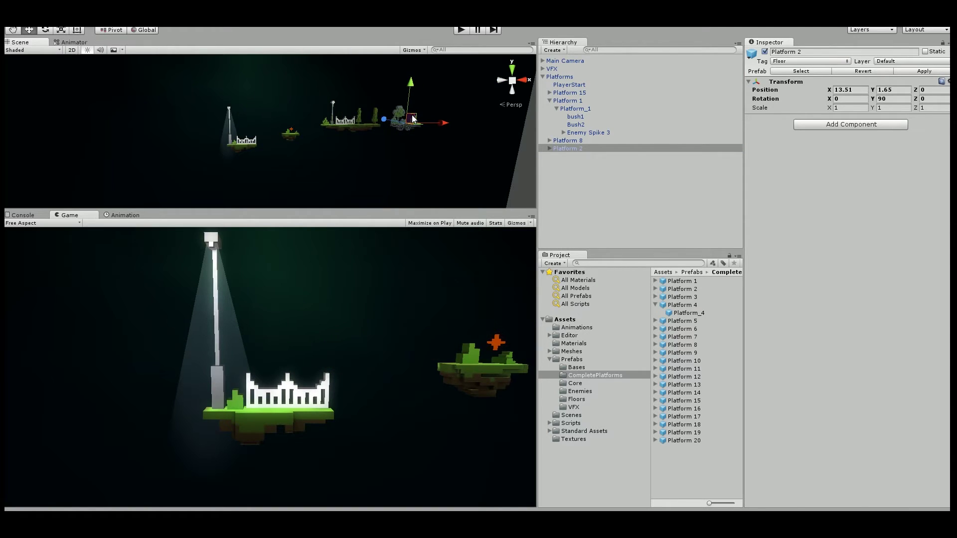
Add the Portal prefab from Core as a child of Platform_2 and set its Load New Level target to MyScene2.
left_click(574, 383)
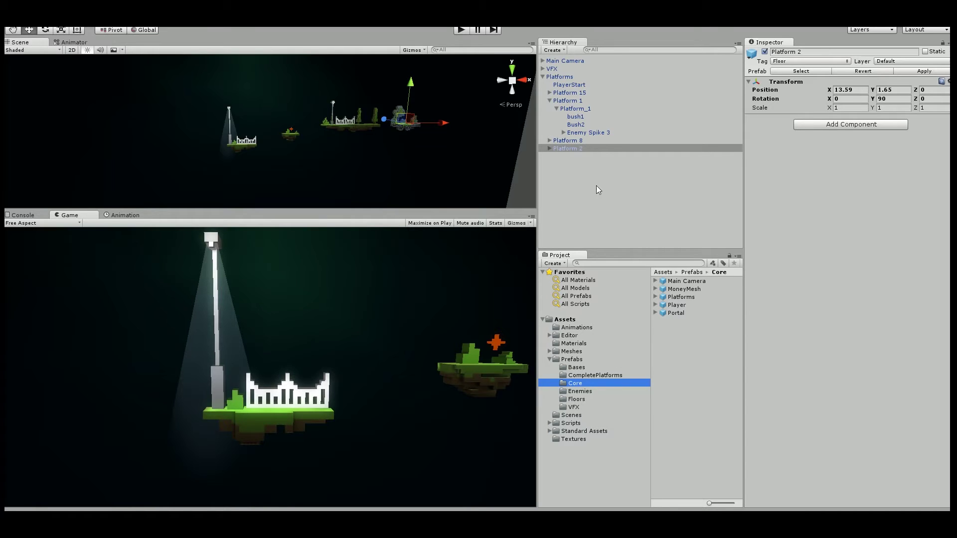
left_click(551, 148)
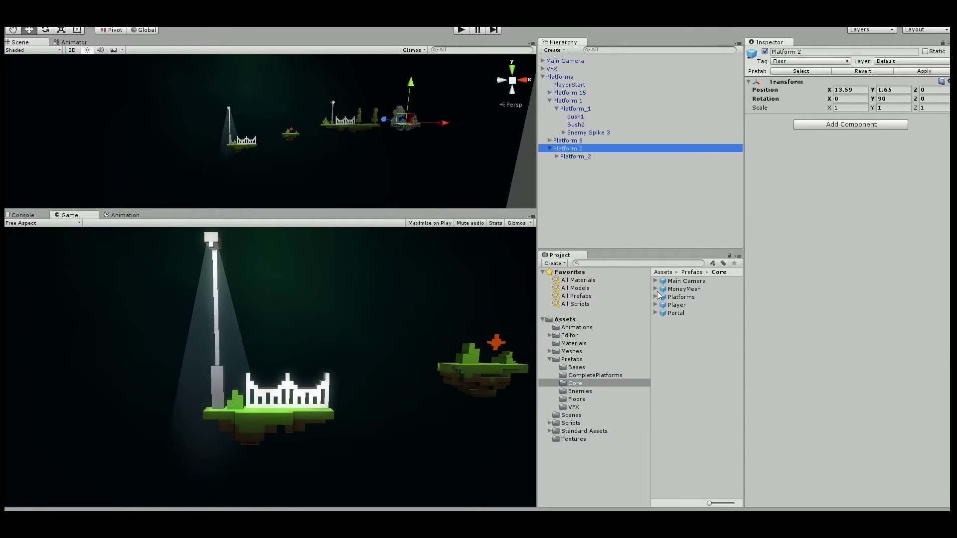
left_click_drag(671, 312, 571, 161)
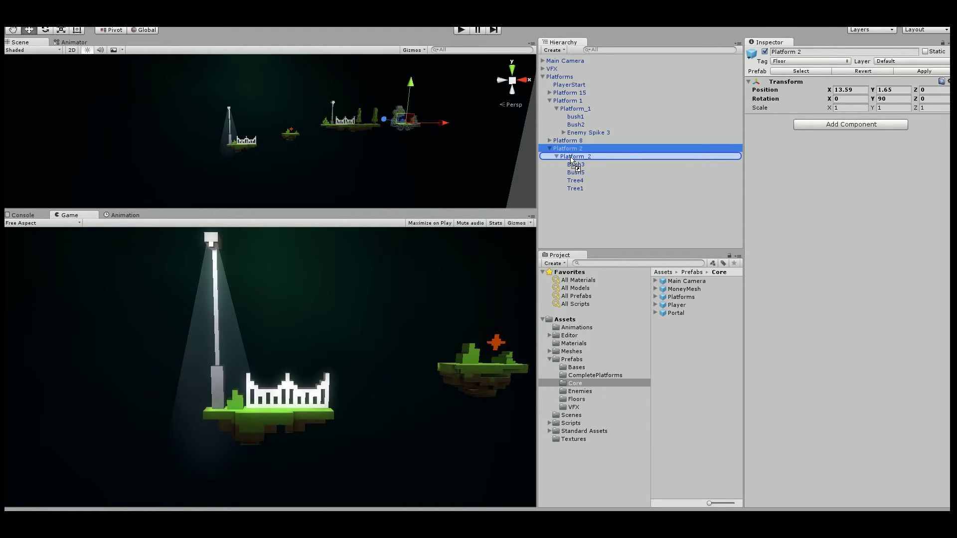
left_click_drag(573, 162, 572, 161)
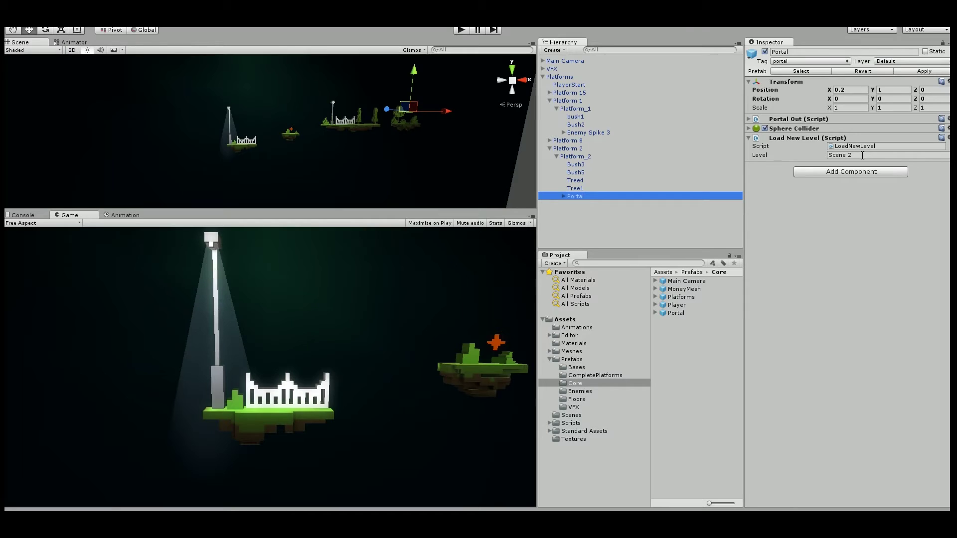
left_click(863, 155)
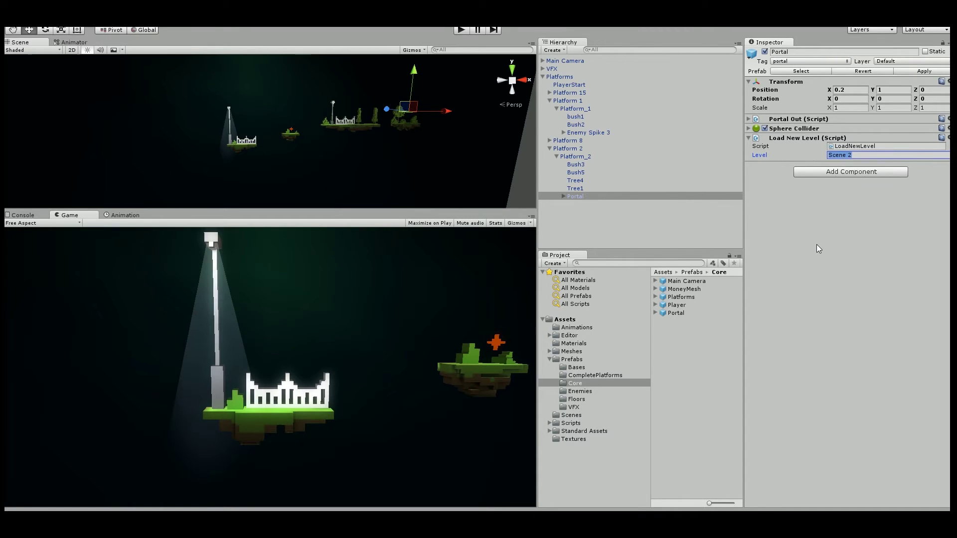
type("MyScene2")
Duplicate the Scene Template scene in the Scenes folder and name the copy MyScene2.
left_click(567, 401)
left_click(567, 422)
left_click(566, 397)
left_click(576, 367)
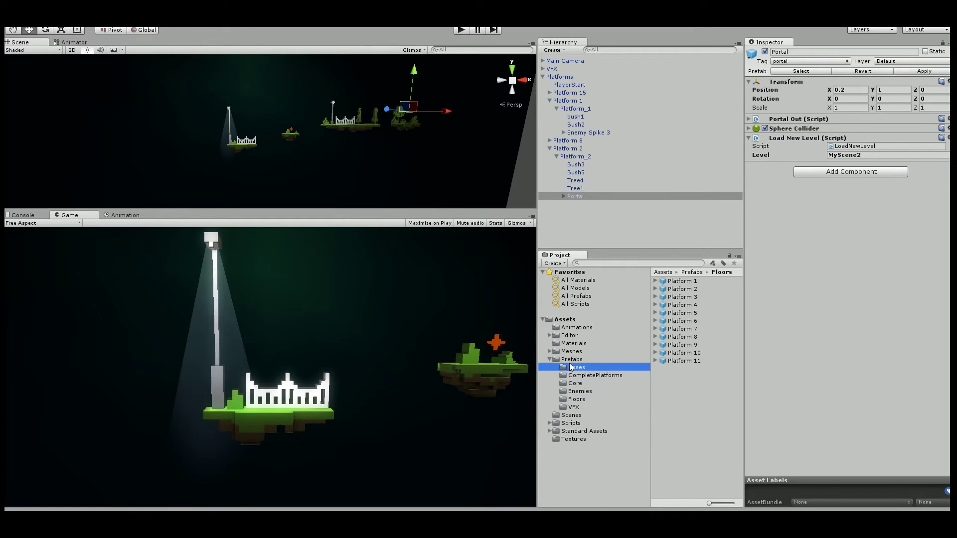
left_click(573, 415)
left_click(684, 320)
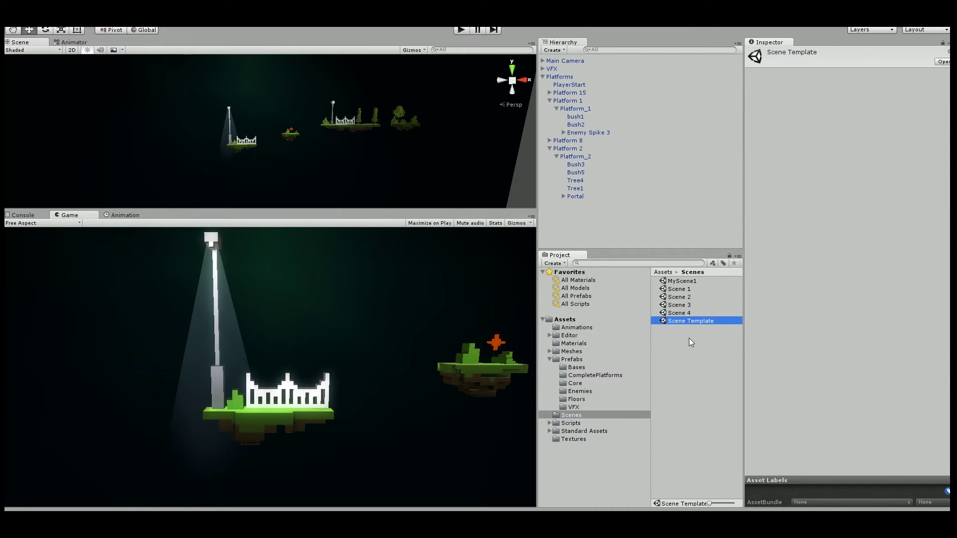
key("ctrl+d")
left_click(680, 329)
type("MyScene2")
key("Return")
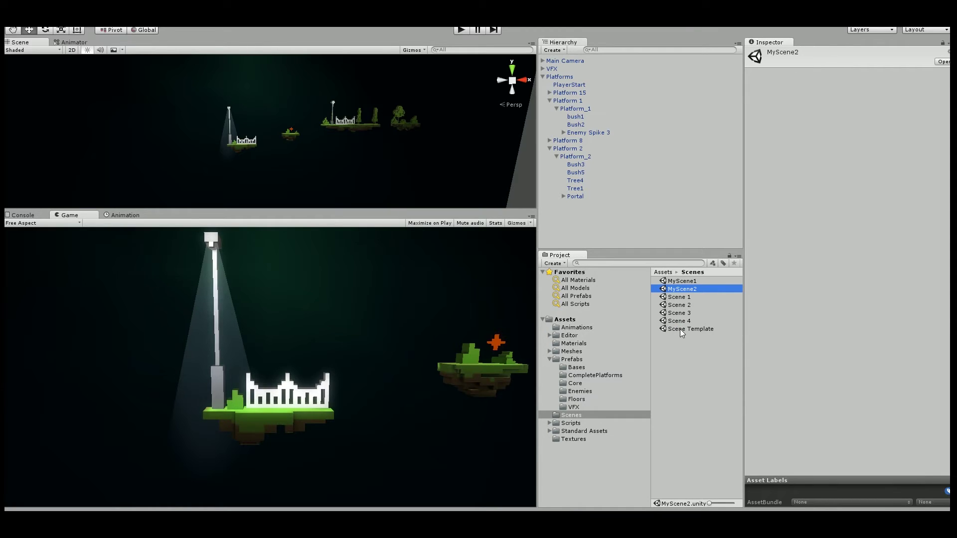
Add the MyScene1 and MyScene2 scenes to the build's scene list and open MyScene2.
left_click(15, 23)
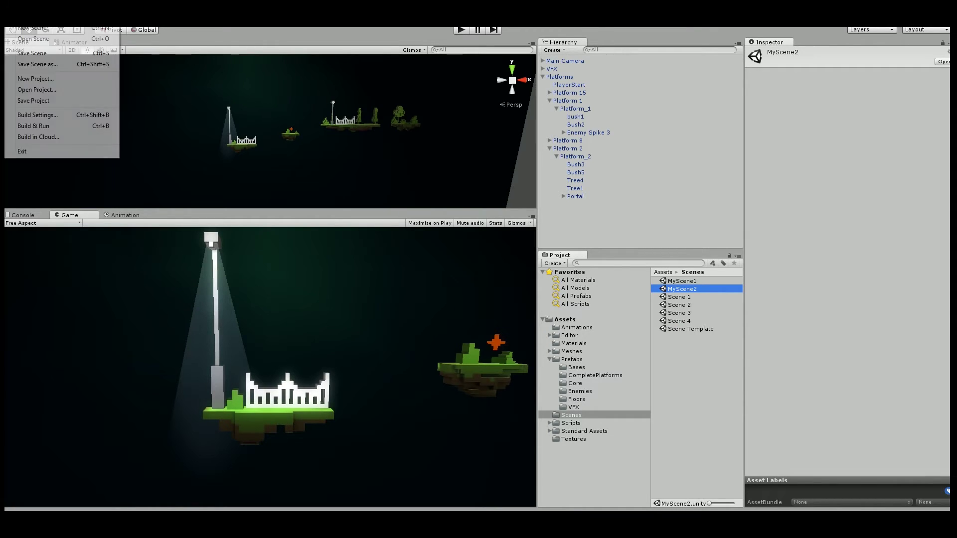
left_click(38, 115)
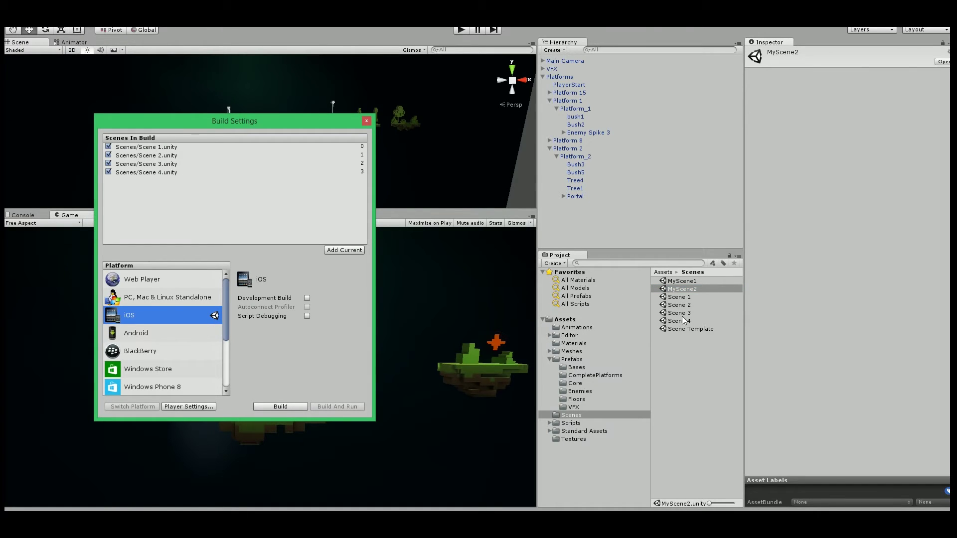
left_click_drag(689, 287, 338, 212)
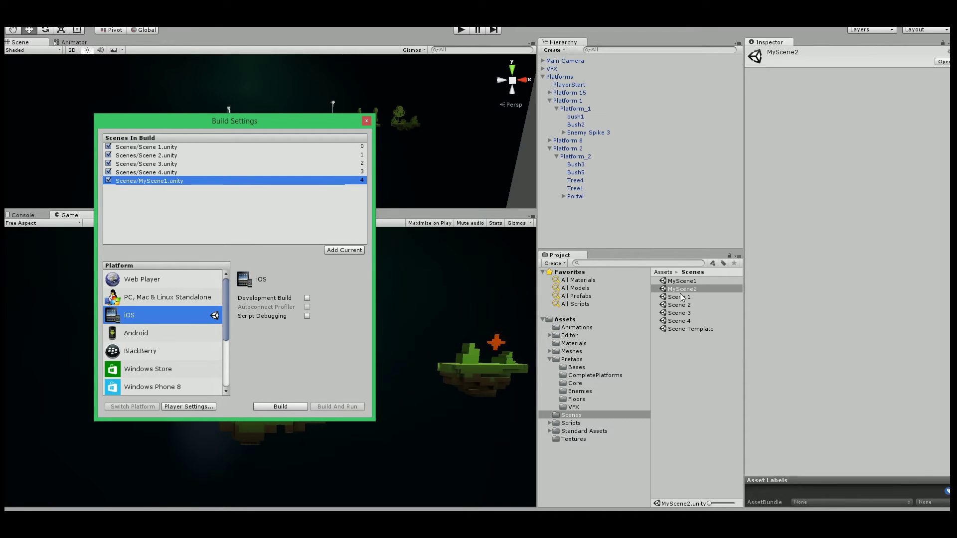
left_click_drag(680, 289, 202, 219)
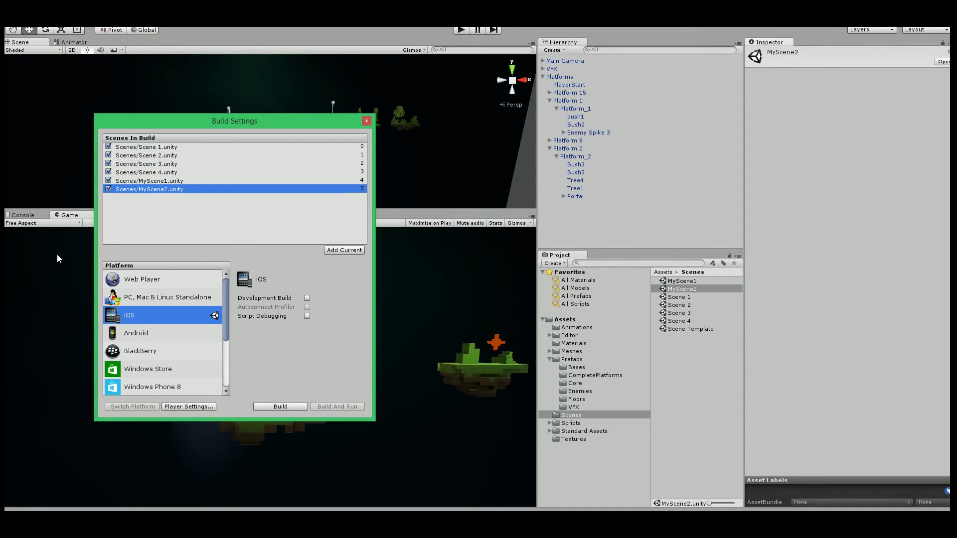
left_click(366, 121)
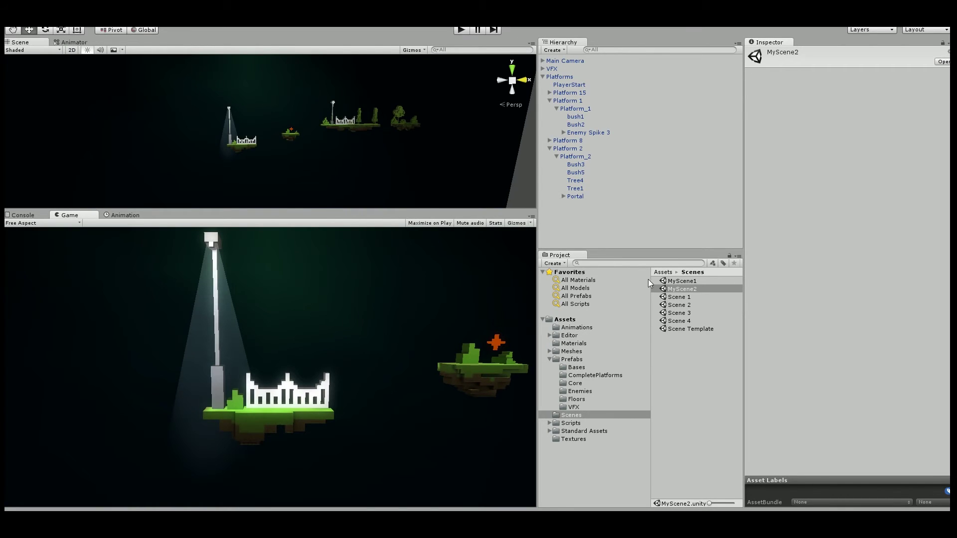
double_click(679, 289)
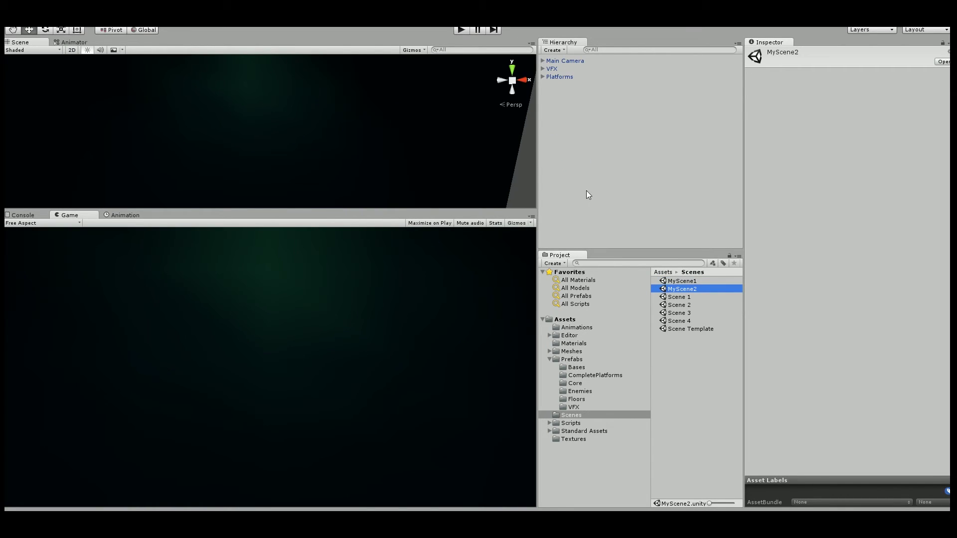
Add the Platform 7 prefab from CompletePlatforms under Platforms in MyScene2 and save the scene.
left_click(581, 375)
left_click_drag(677, 335, 553, 78)
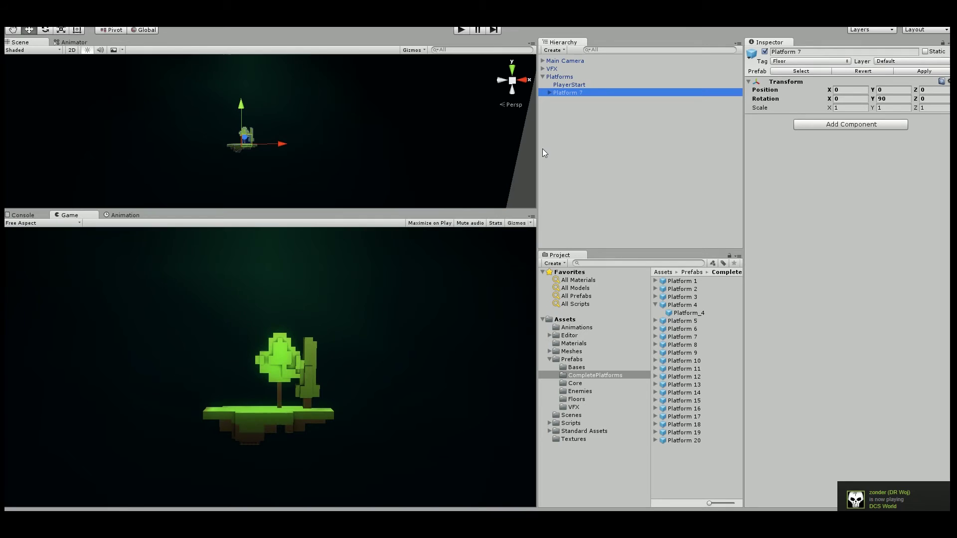
left_click(10, 22)
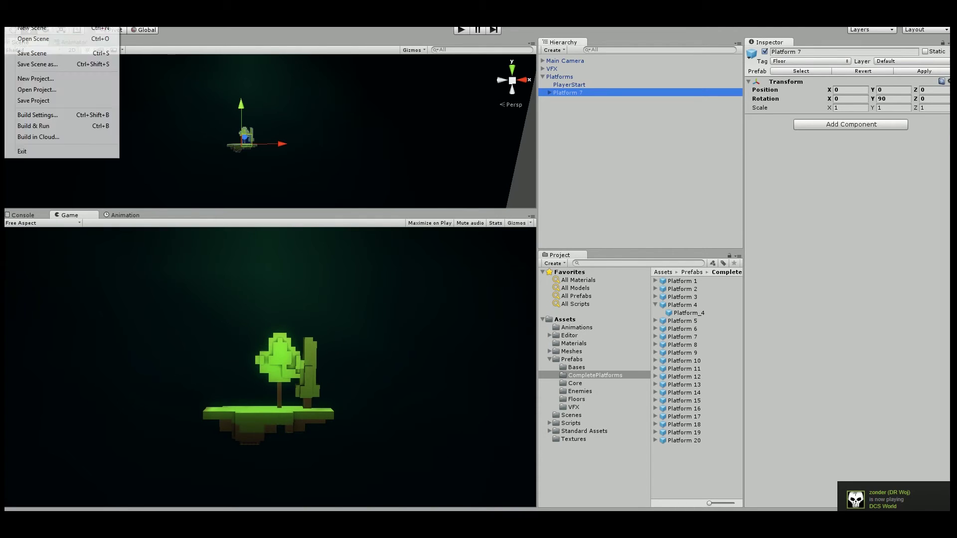
left_click(31, 53)
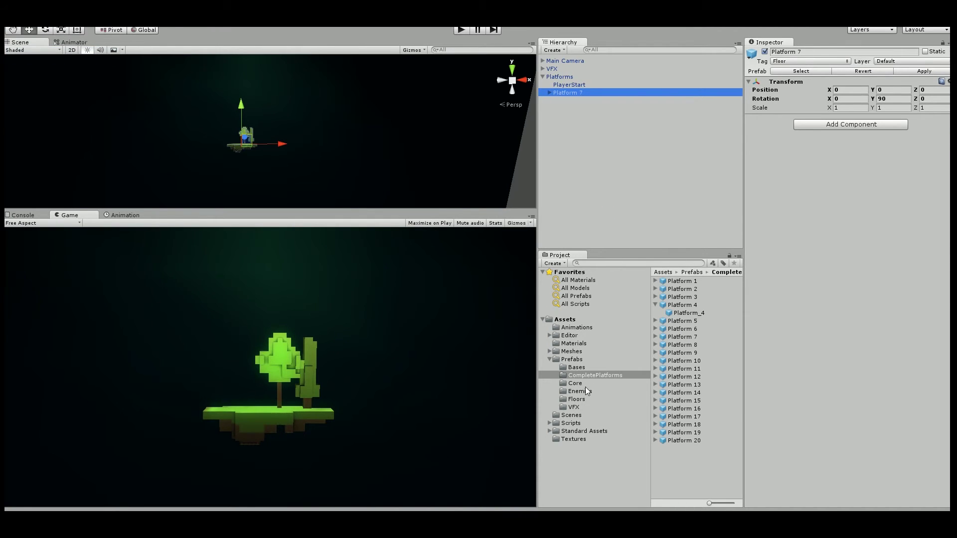
Open the MyScene1 scene from the Scenes folder and start play mode.
left_click(572, 415)
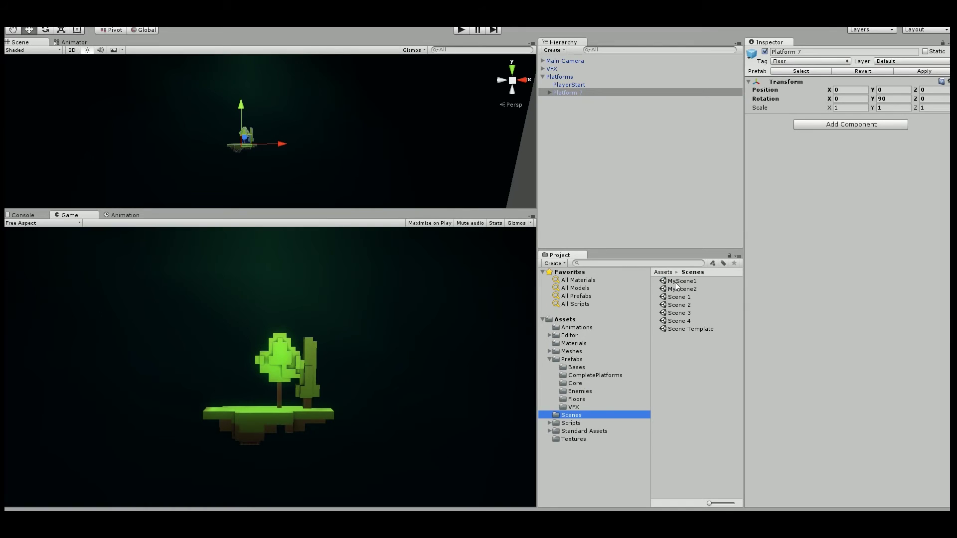
double_click(679, 282)
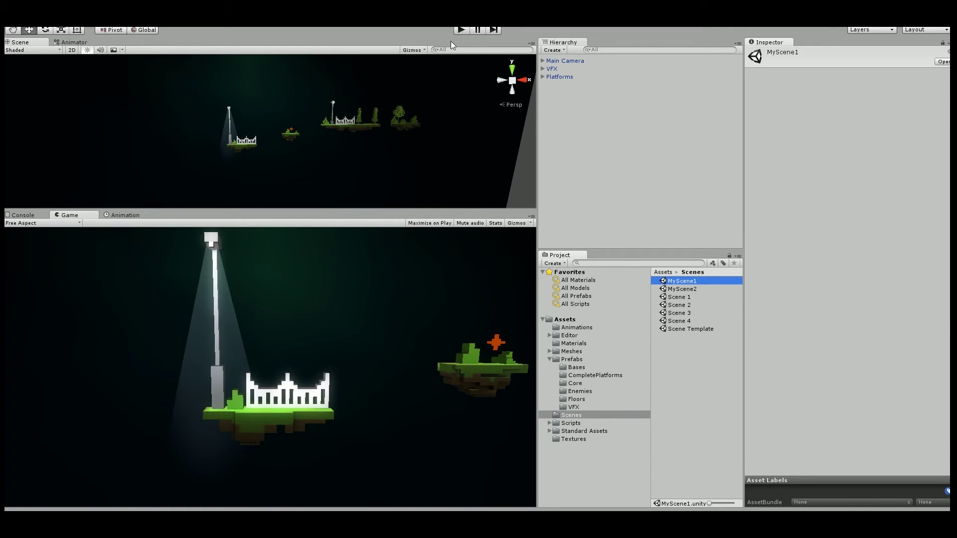
left_click(461, 30)
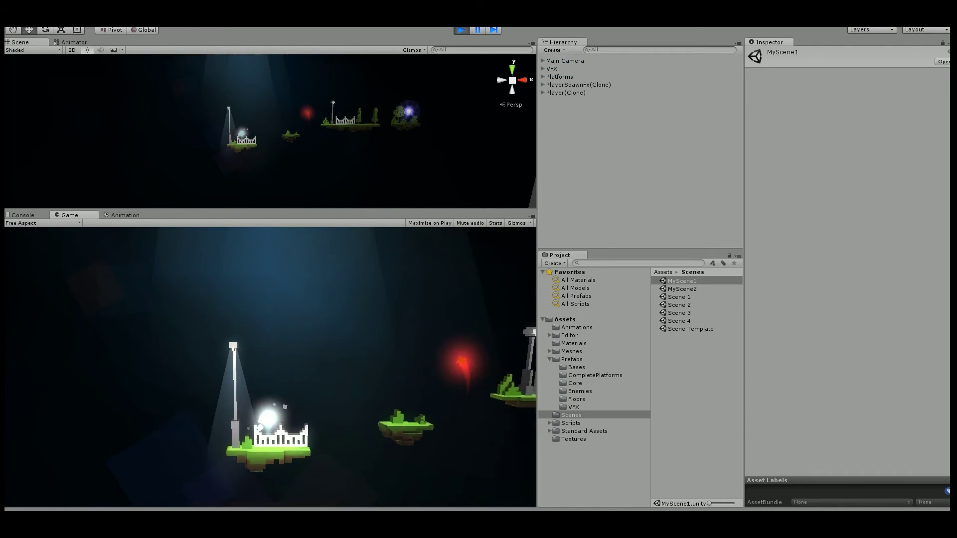
Play through the level by jumping across the platforms past the enemy into the portal, and stop play mode in the second level.
key("Right")
key("space")
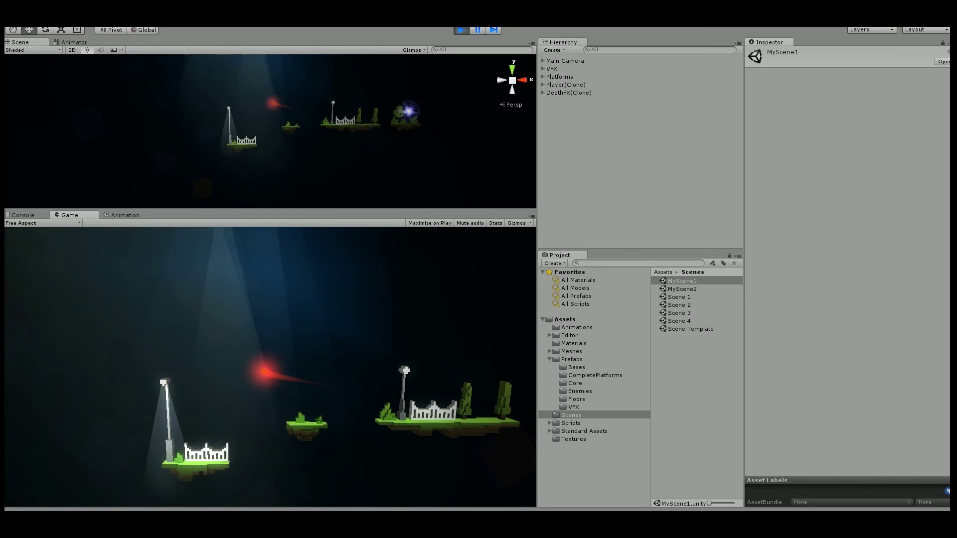
key("Right")
key("space")
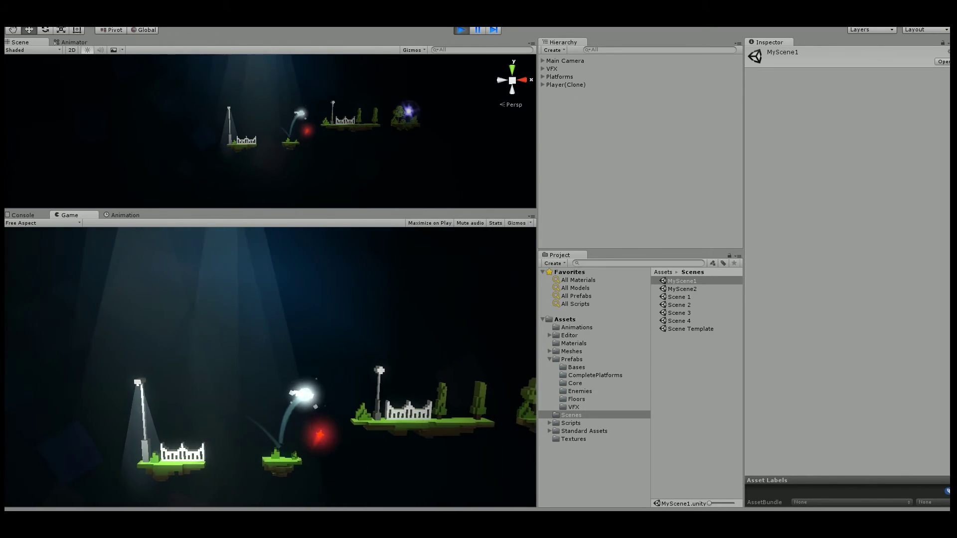
key("Right")
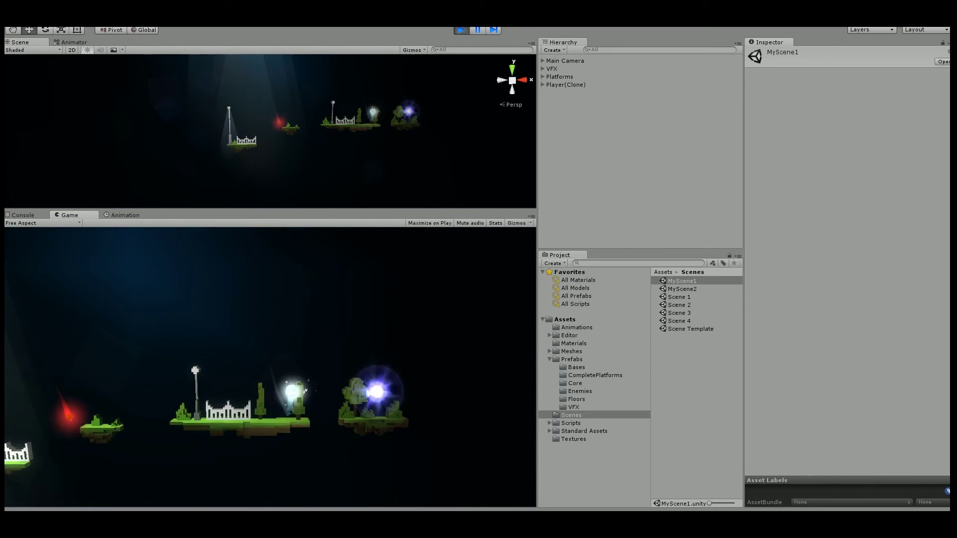
key("space")
key("Left")
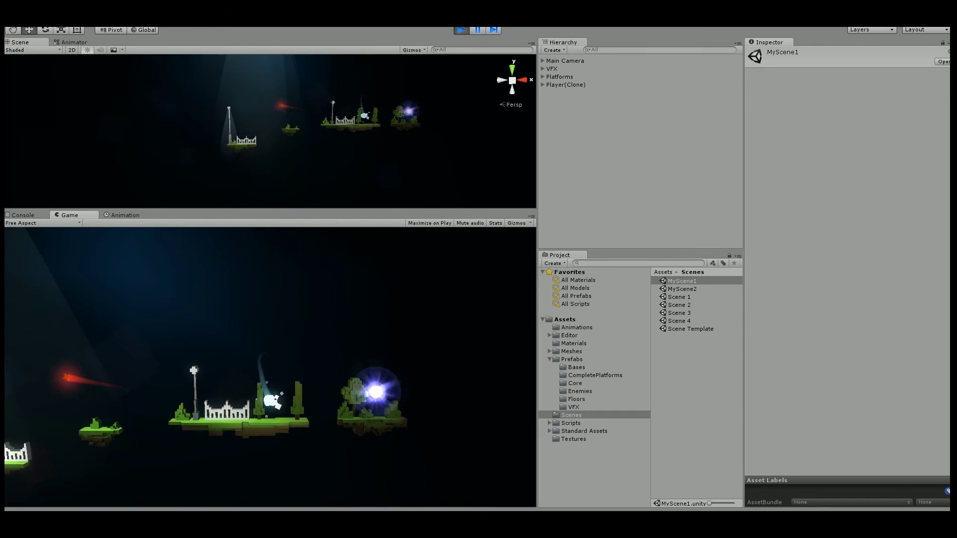
key("space")
key("space")
key("space")
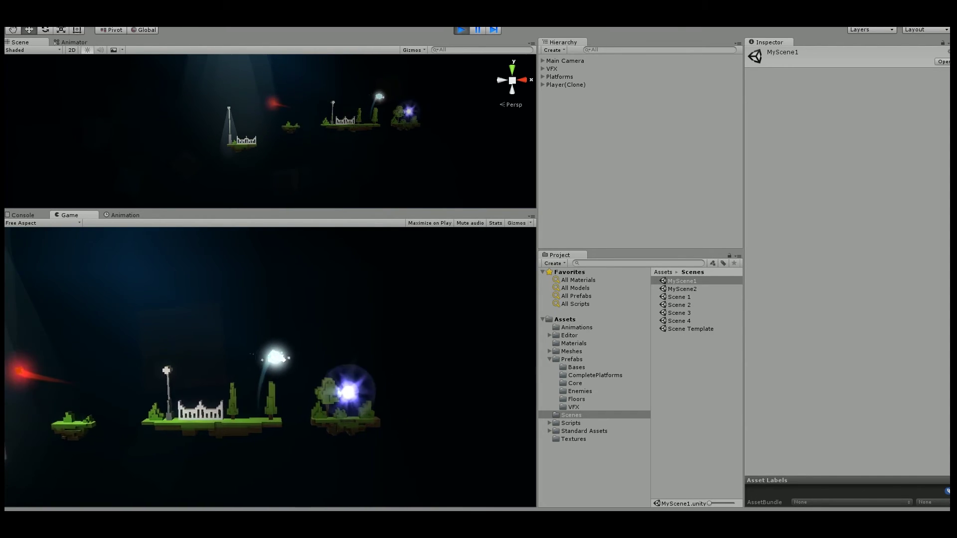
key("space")
key("space")
key("space")
key("Right")
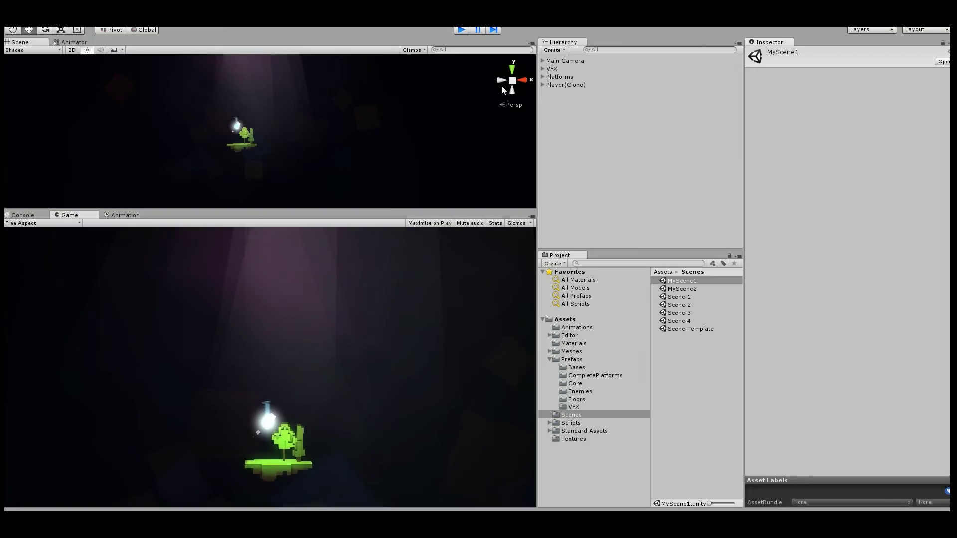
key("ctrl+p")
Look through the project's asset folders, including the Prefabs subfolders, Meshes, Materials, Scripts and Standard Assets.
left_click(576, 399)
left_click(572, 407)
left_click(569, 401)
left_click(573, 391)
left_click(573, 383)
left_click(573, 373)
left_click(578, 383)
left_click(584, 392)
left_click(582, 383)
left_click(581, 391)
left_click(577, 399)
left_click(573, 405)
left_click(570, 398)
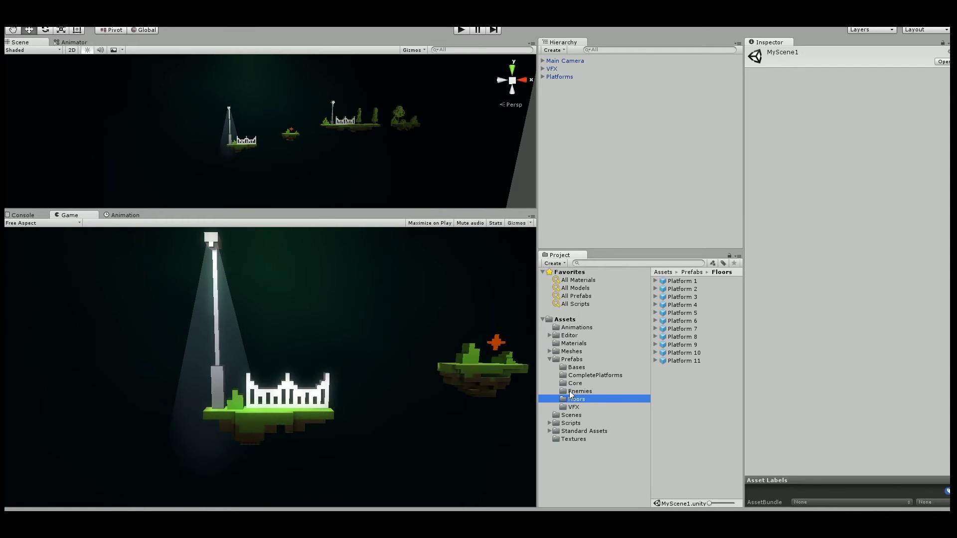
left_click(570, 392)
left_click(571, 383)
left_click(571, 376)
left_click(570, 367)
left_click(569, 359)
left_click(570, 344)
left_click(571, 351)
left_click(575, 383)
left_click(573, 407)
left_click(571, 423)
left_click(568, 432)
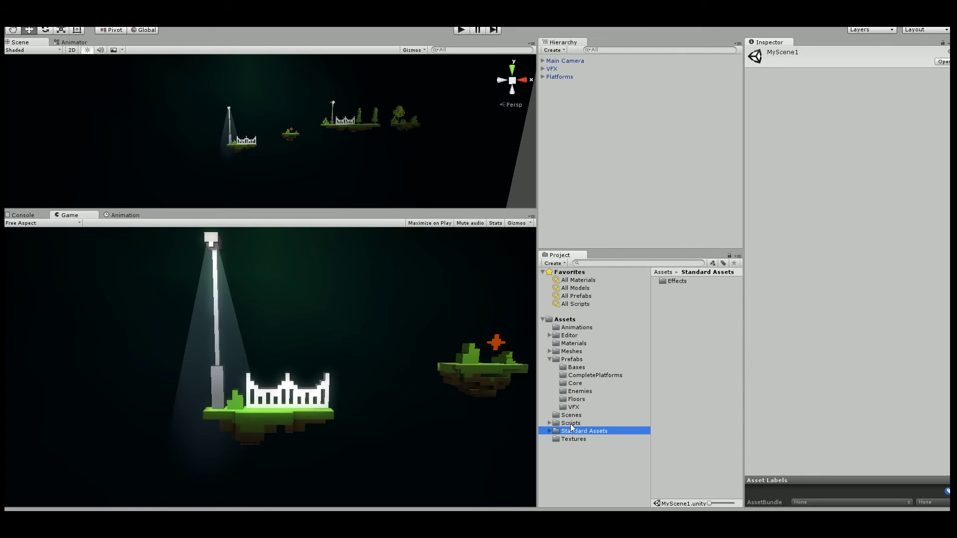
left_click(569, 422)
left_click(558, 414)
left_click(578, 400)
left_click(573, 375)
left_click(563, 359)
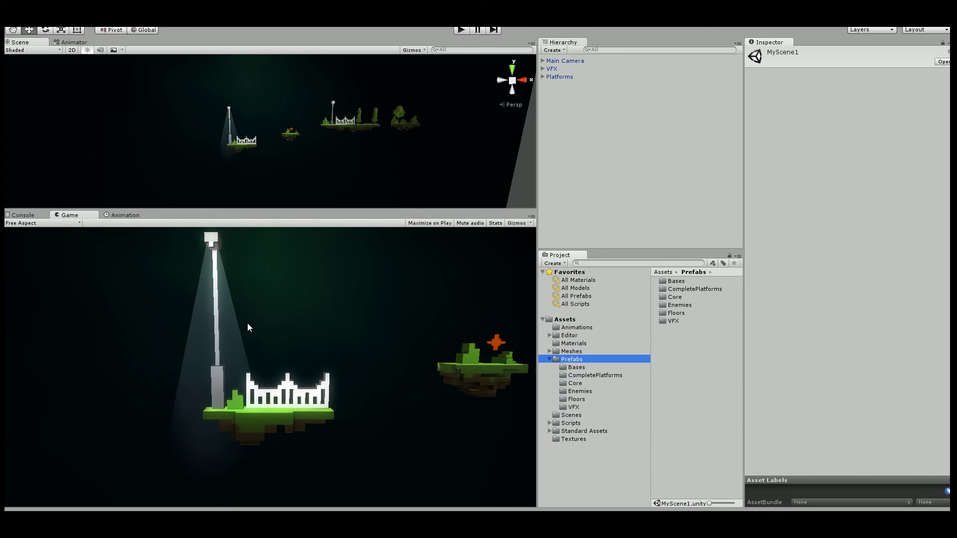
left_click(580, 392)
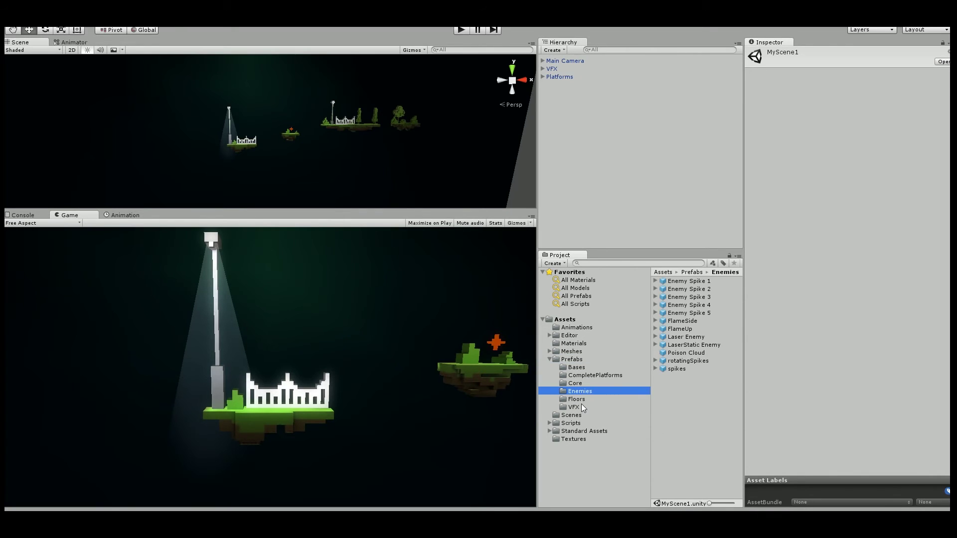
left_click(576, 382)
left_click(578, 375)
Duplicate the Scene Template scene in the Scenes folder and open the copy.
left_click(570, 415)
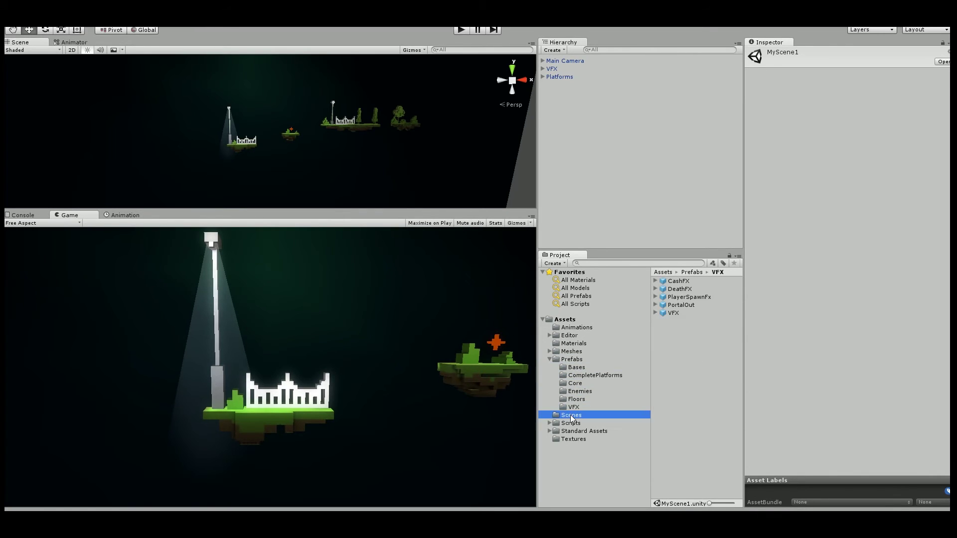
left_click(678, 327)
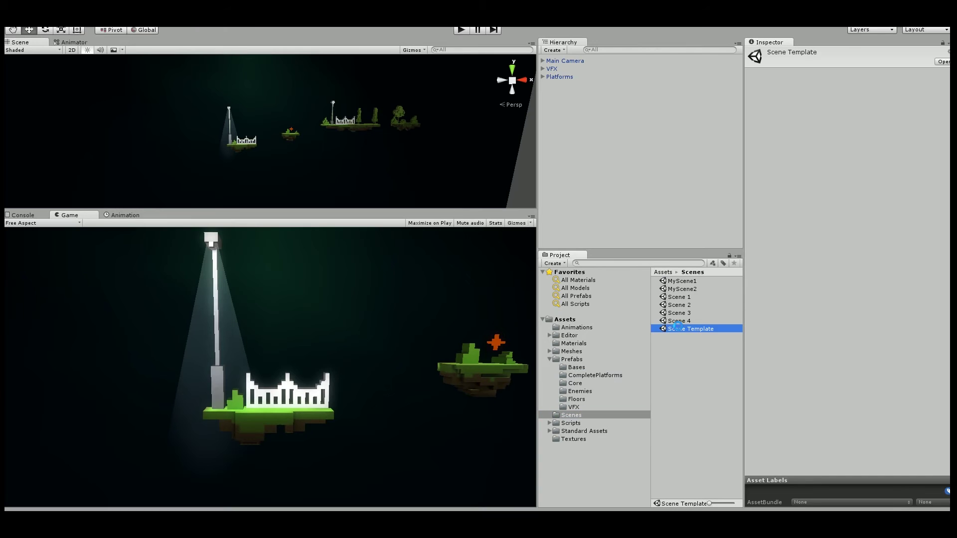
key("ctrl+d")
double_click(680, 337)
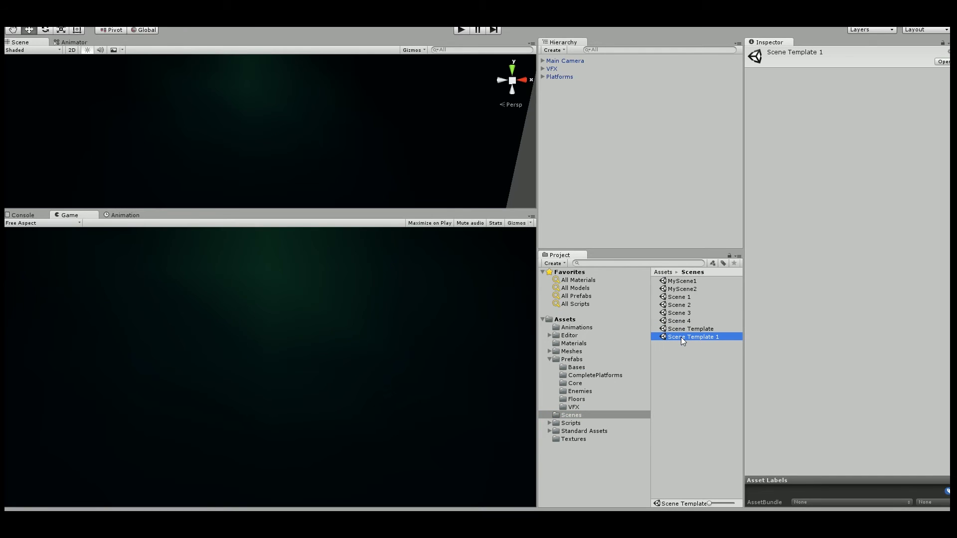
Examine the previews of the bush, fence, flower, lamp and tree prefabs in the Bases folder.
left_click(582, 375)
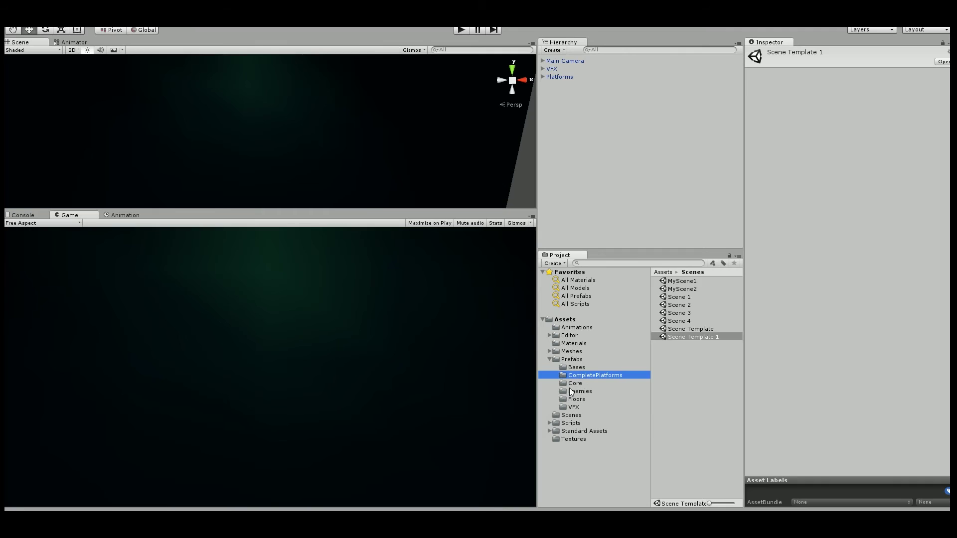
left_click(574, 391)
left_click(568, 351)
left_click(574, 367)
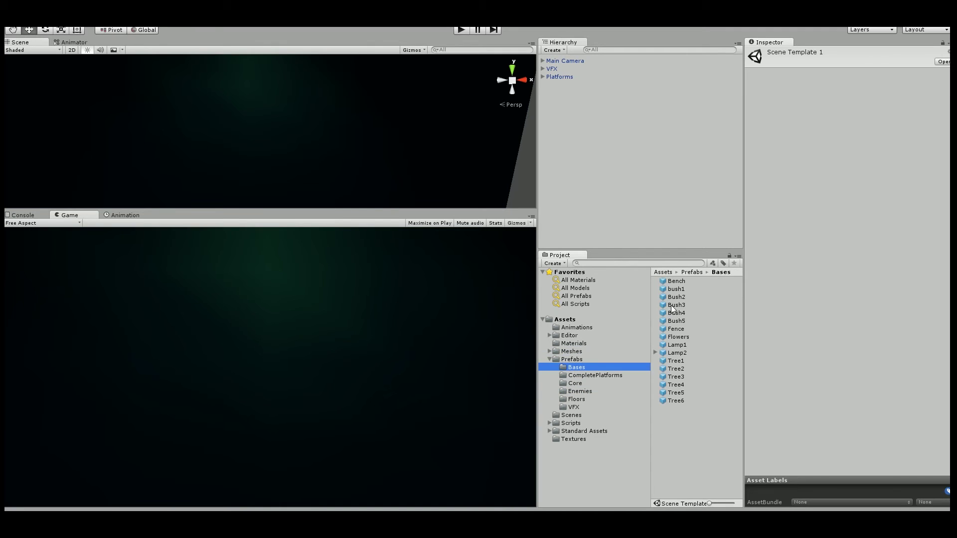
left_click(671, 306)
double_click(672, 377)
left_click(676, 345)
left_click(677, 337)
left_click(675, 328)
left_click(675, 321)
key("Down")
key("Down")
key("Down")
key("Up")
key("Up")
key("Up")
key("Up")
key("Down")
key("Down")
key("Down")
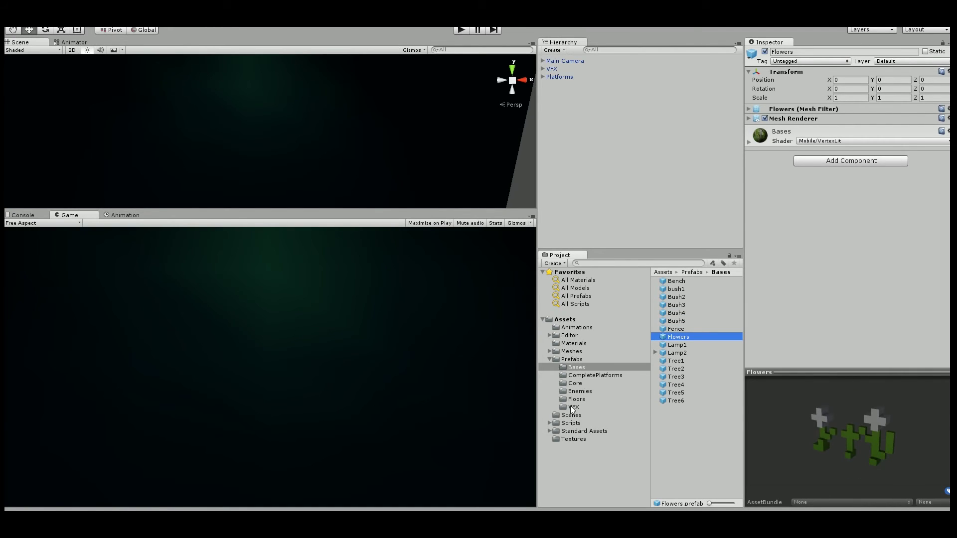
Compare the platform prefabs in the Floors folder and add Platform 11 as a child of Platforms.
left_click(574, 400)
left_click(679, 305)
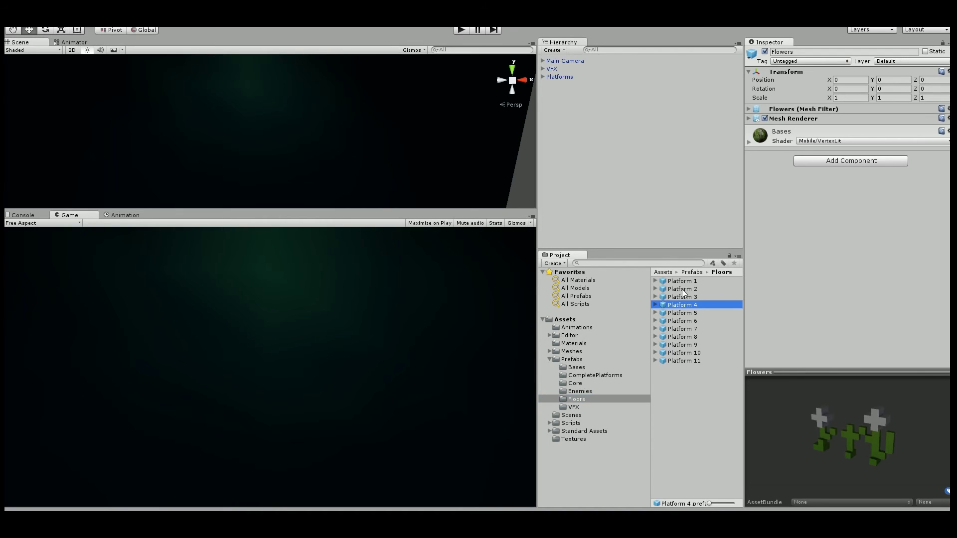
left_click(682, 289)
left_click(681, 344)
left_click(680, 297)
left_click(686, 281)
left_click_drag(686, 281, 697, 305)
left_click(693, 297)
left_click(691, 360)
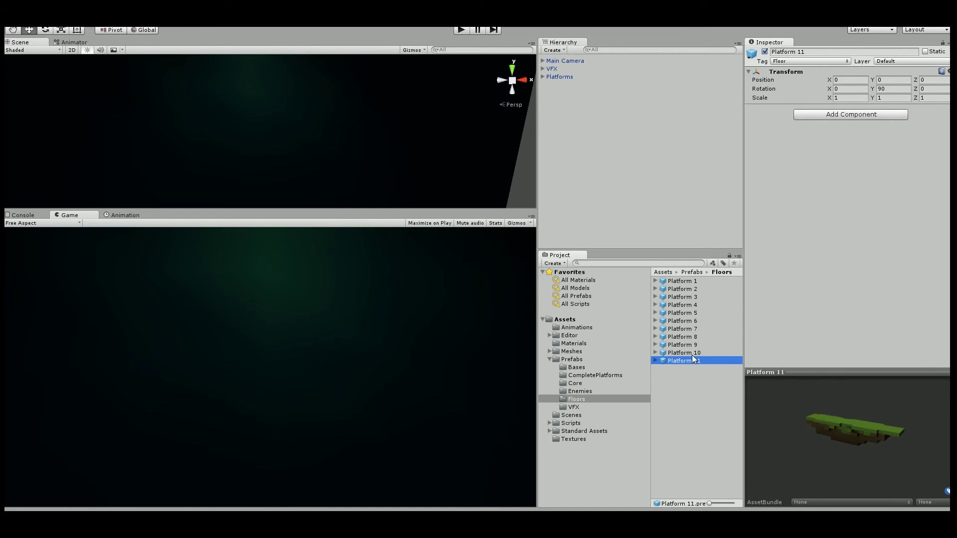
left_click_drag(687, 359, 557, 80)
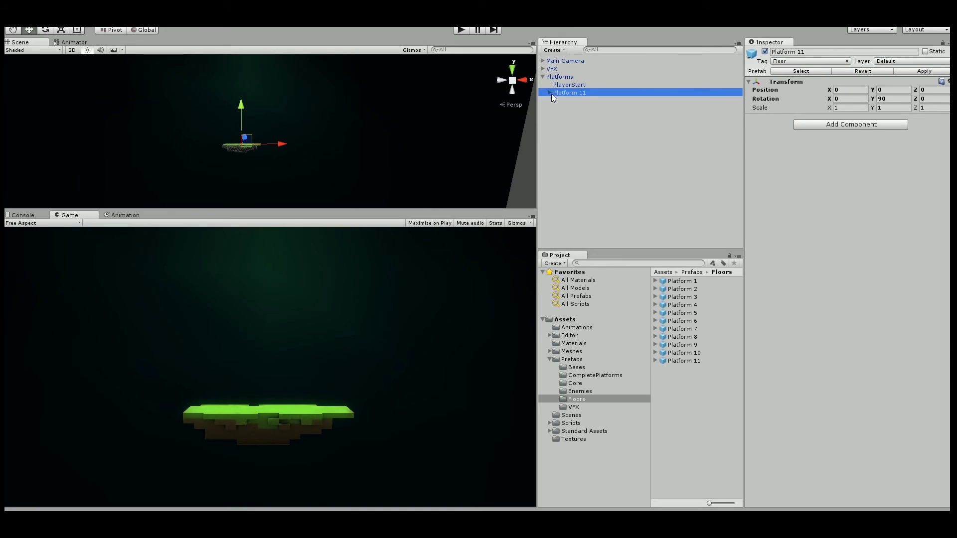
Add the Flowers prefab from Bases as a child of Platform_11 and move it to one end, at about Z -0.91.
left_click(549, 92)
left_click(569, 100)
left_click(575, 367)
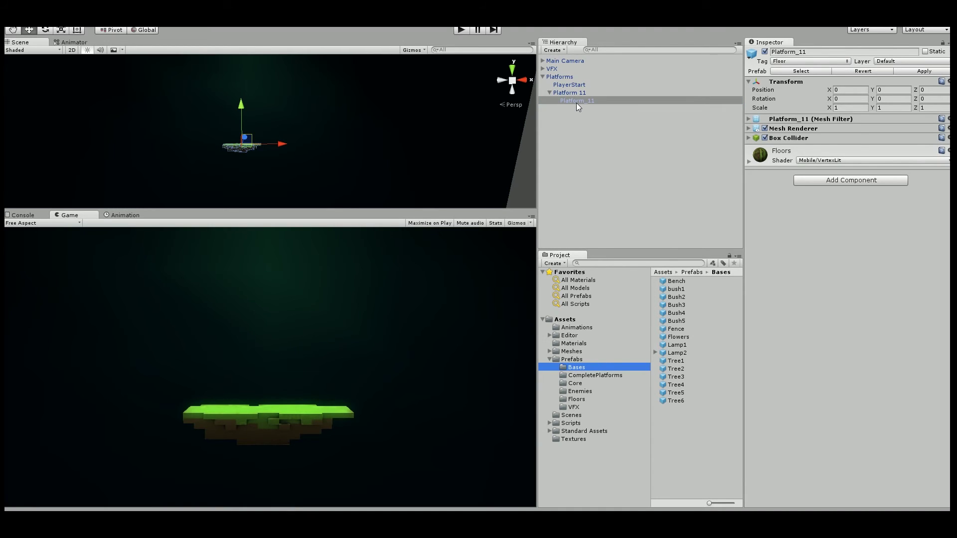
left_click(675, 290)
left_click(672, 337)
left_click(672, 353)
left_click(679, 338)
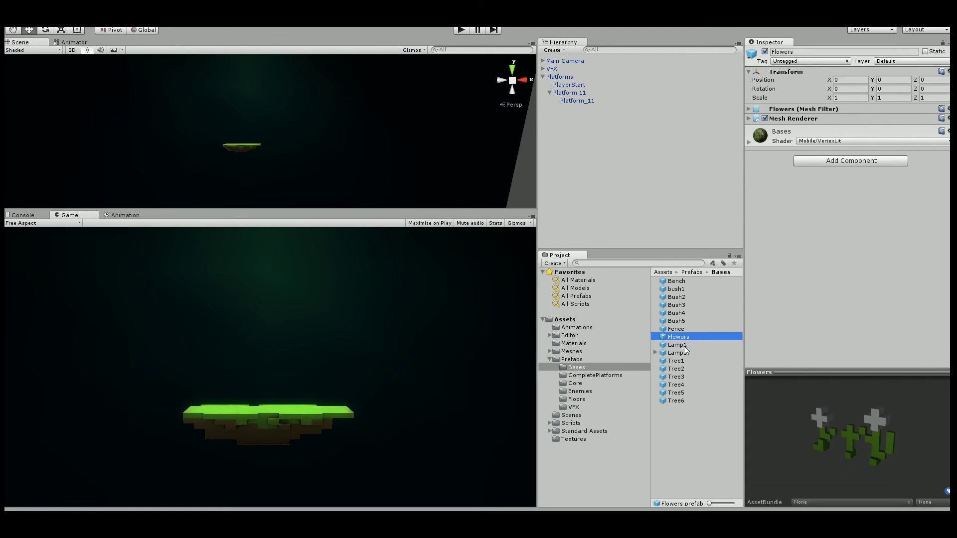
left_click_drag(679, 339, 583, 102)
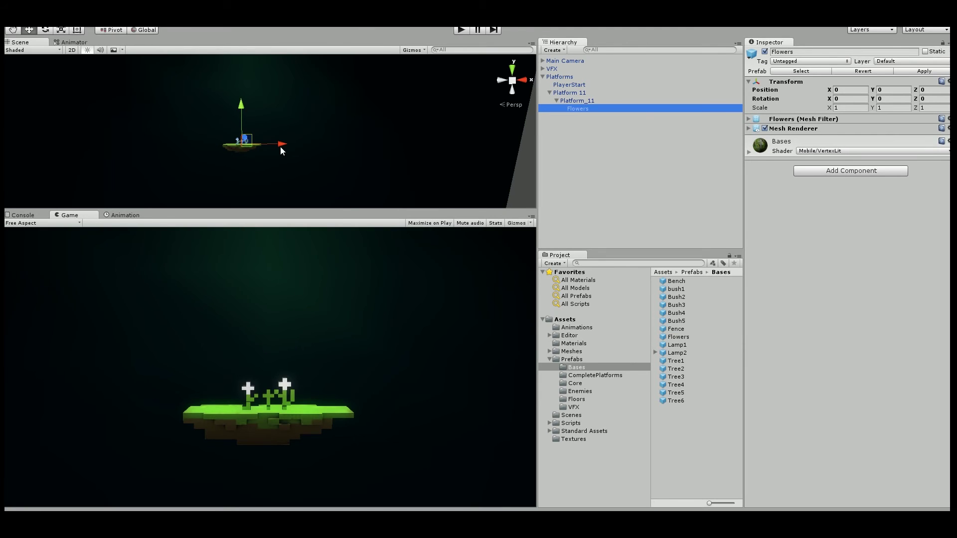
key("f")
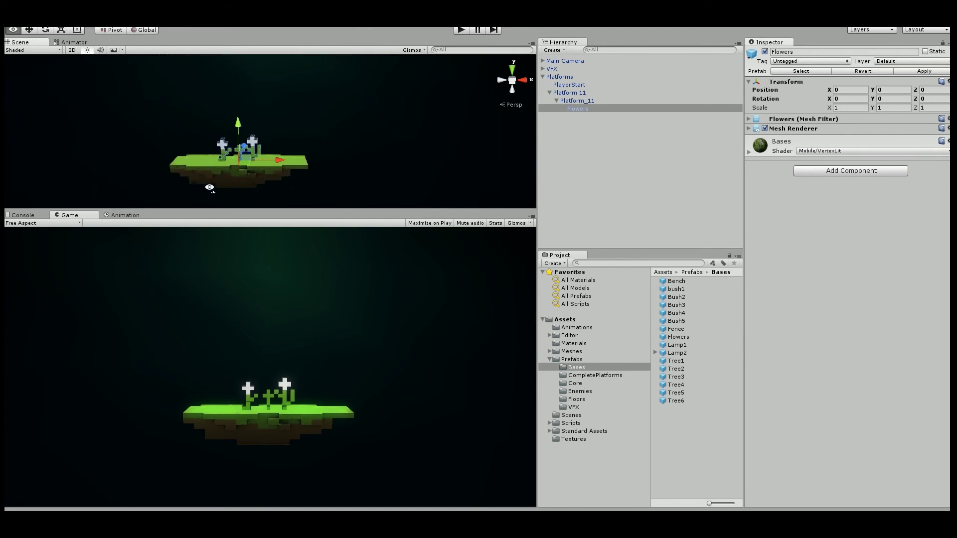
left_click_drag(292, 155, 260, 152)
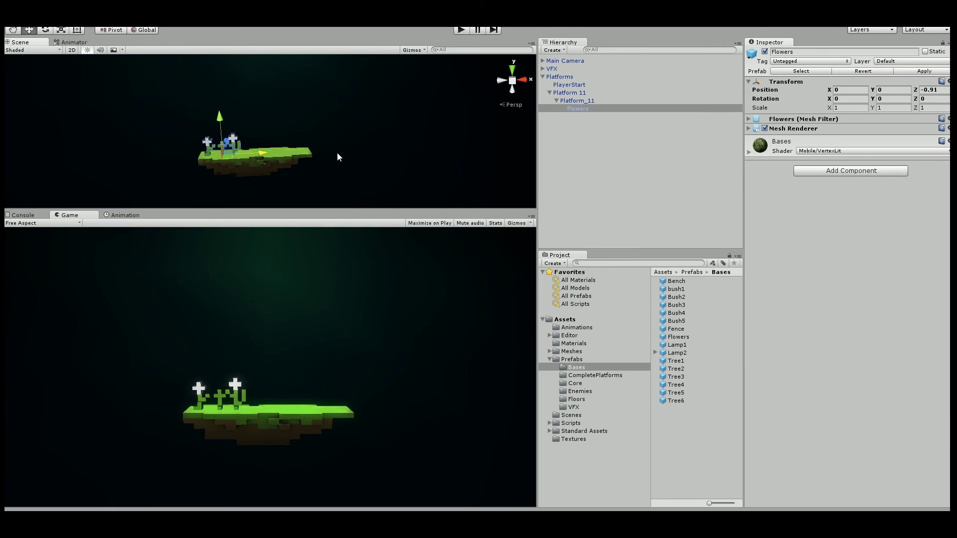
Add the Tree4 prefab as a child of Platform_11 and move it to the end opposite the flowers, at about Z 1.29.
left_click(668, 386)
left_click_drag(668, 386, 571, 102)
left_click_drag(286, 152, 333, 149)
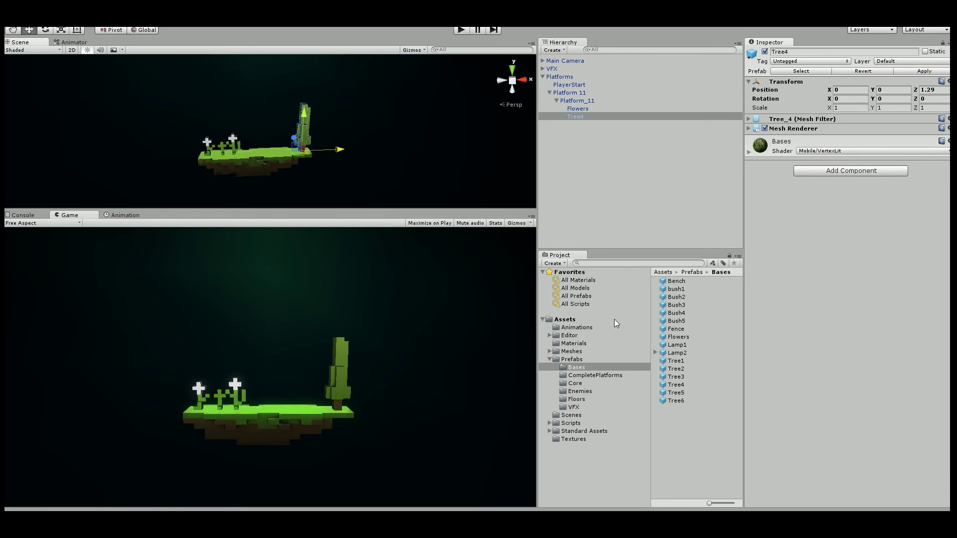
Add the Bush2 prefab as a child of Platform_11, move it beside the tree to about Z 0.89, and select the parent Platform 11.
left_click_drag(573, 116, 302, 151)
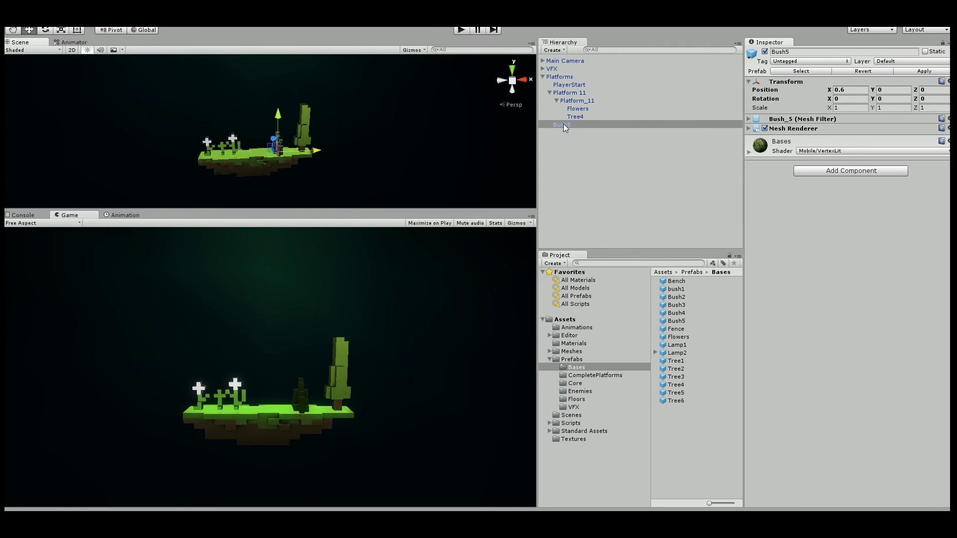
key("Delete")
left_click_drag(700, 350, 571, 105)
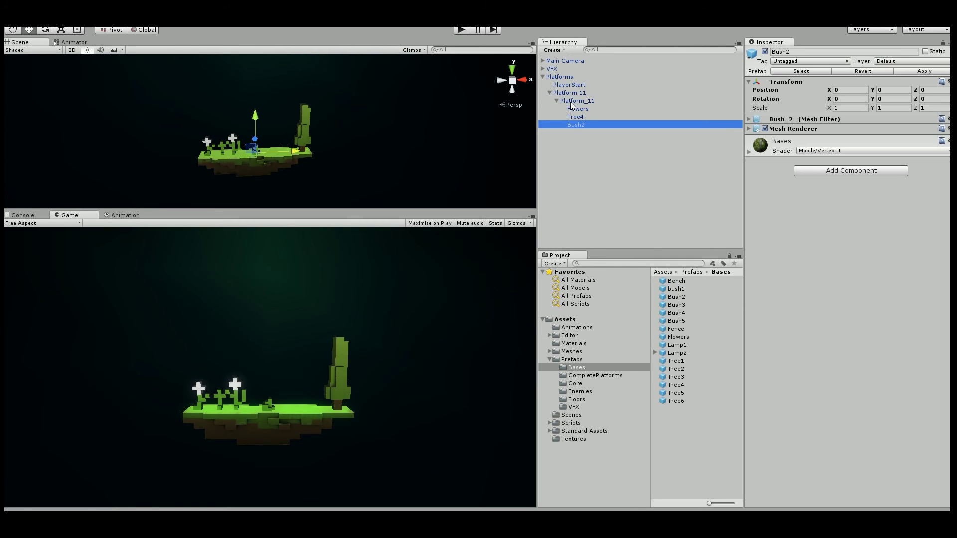
left_click_drag(296, 151, 328, 148)
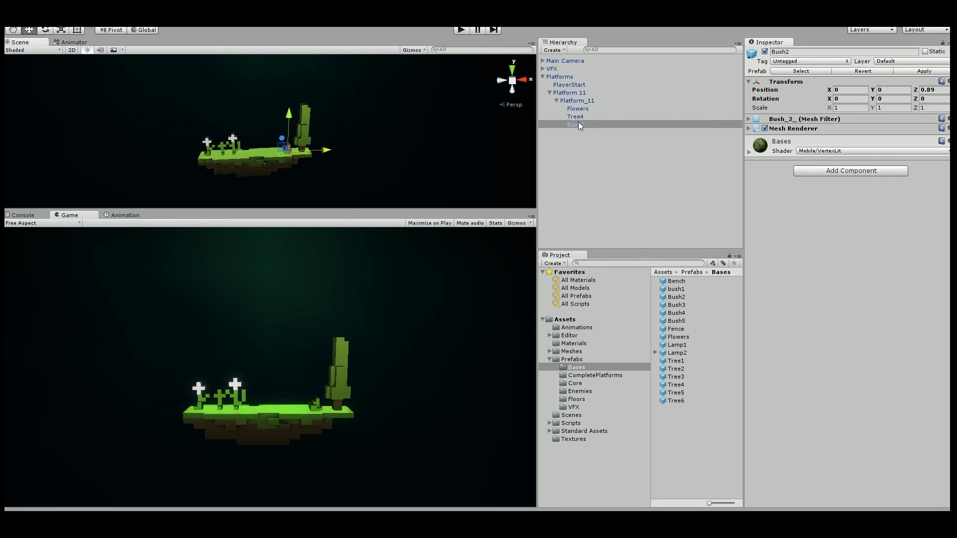
left_click(559, 93)
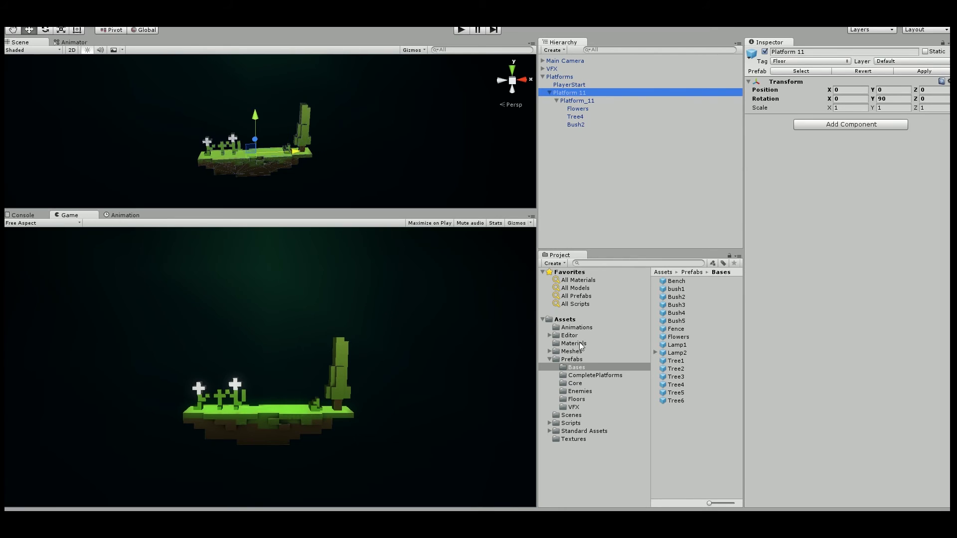
Rename Platform 11 as TempPlatform and save it as a new prefab in the CompletePlatforms folder.
left_click(582, 375)
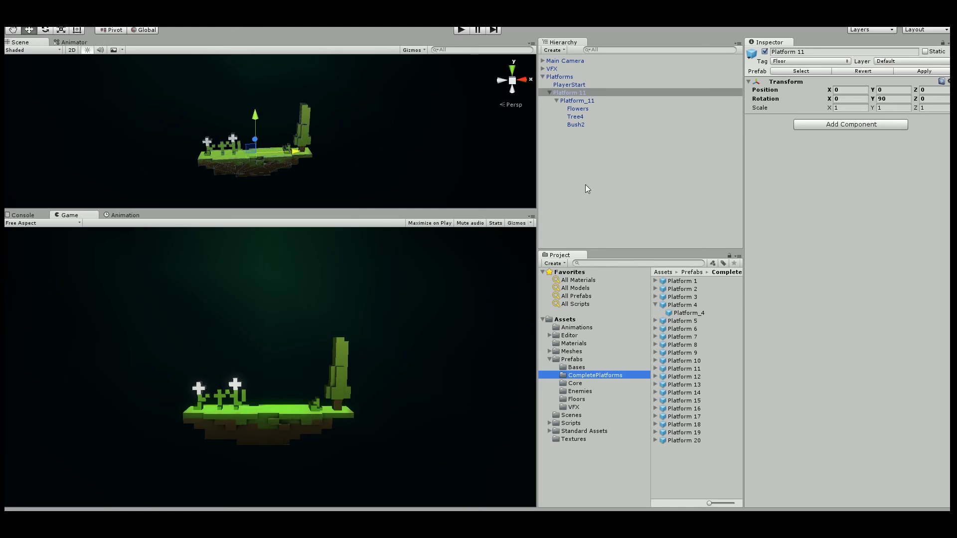
left_click(582, 93)
key("F2")
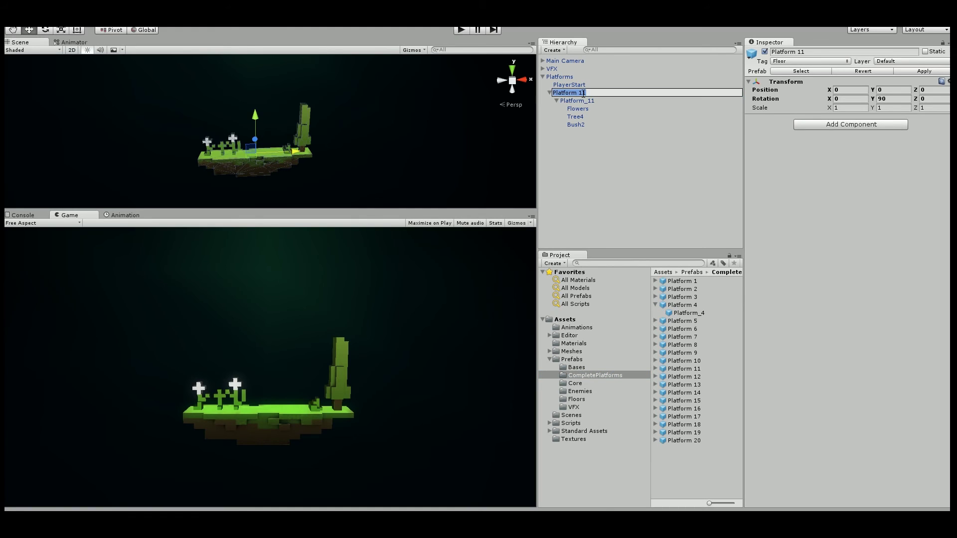
type("TempPla")
key("Return")
left_click_drag(581, 93, 702, 477)
Delete the TempPlatform prefab from the CompletePlatforms folder and remove the TempPlatform object from the scene.
left_click(682, 447)
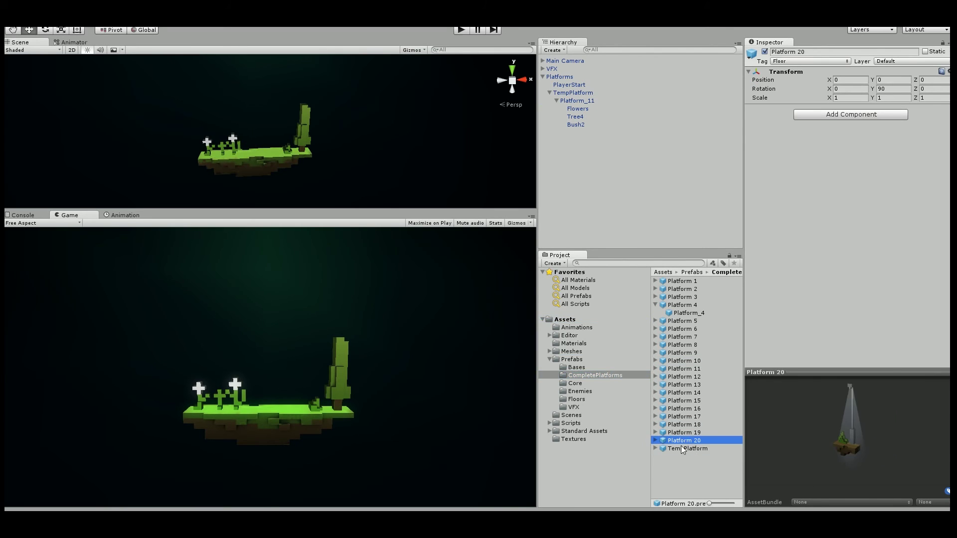
key("Delete")
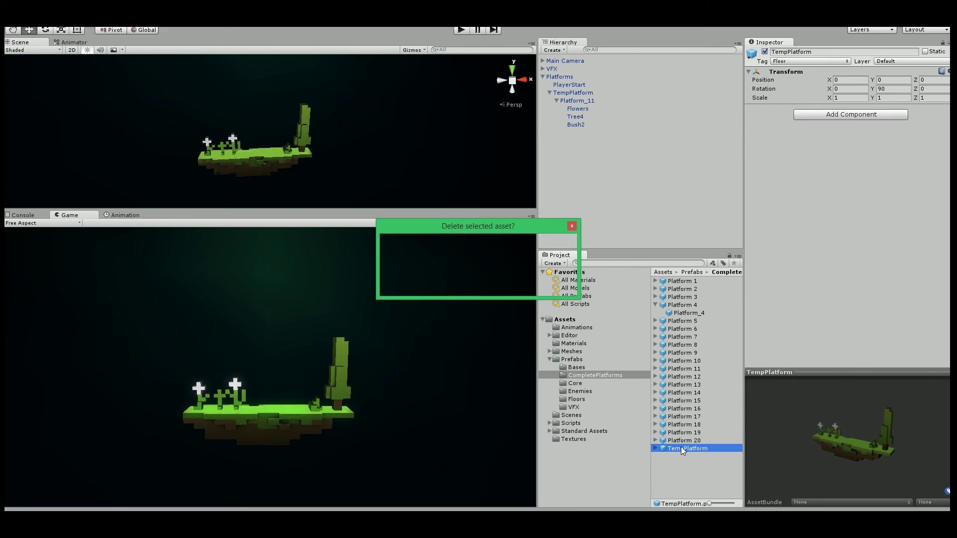
left_click(497, 285)
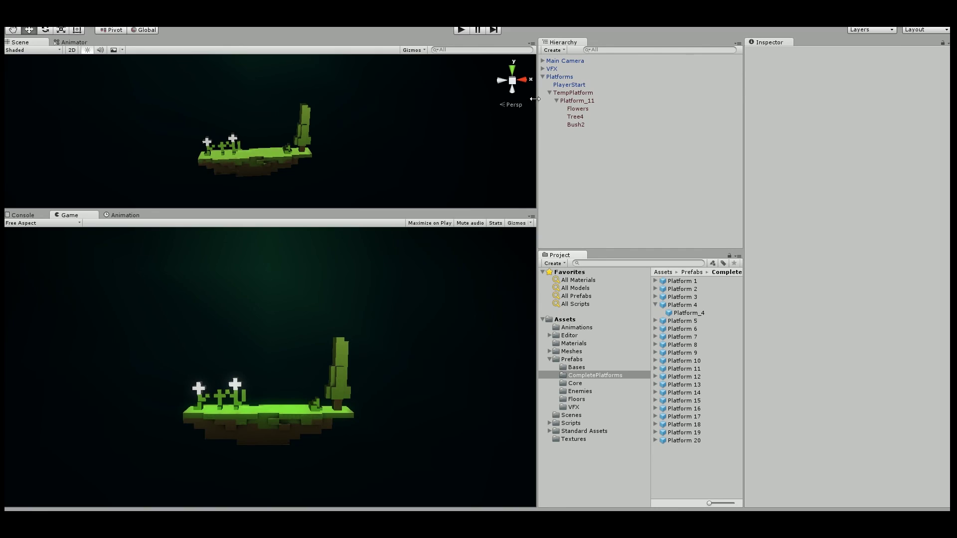
left_click(562, 94)
key("Delete")
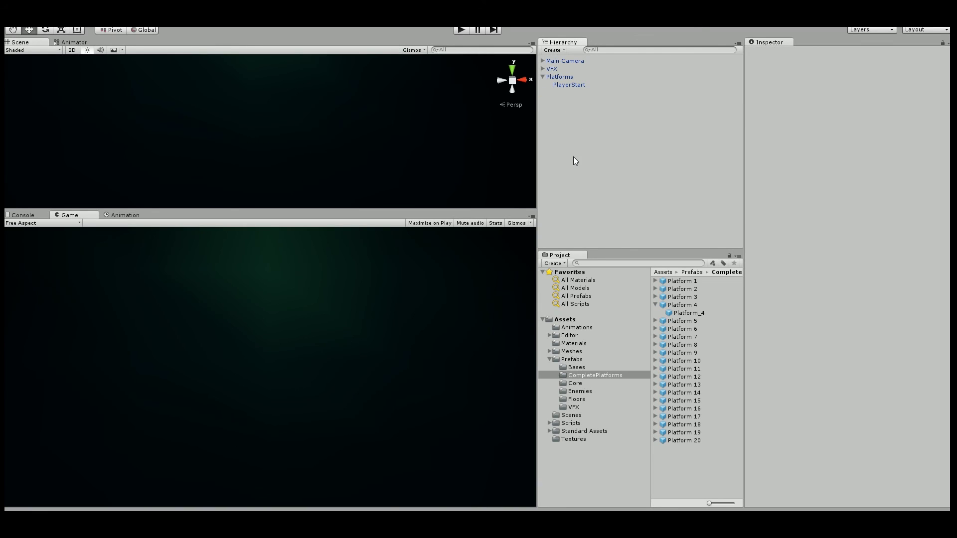
Look through the contents of the Enemies, VFX, Textures, Scripts, Scenes and Floors asset folders.
left_click(573, 391)
left_click(569, 407)
left_click(561, 439)
left_click(569, 423)
left_click(569, 415)
left_click(573, 399)
left_click(571, 407)
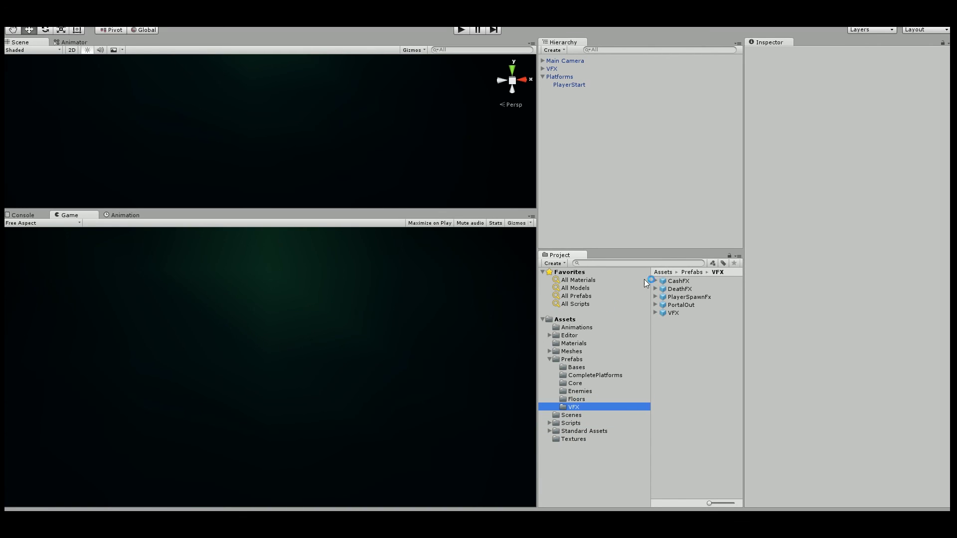
Add the complete Platform 12 and Platform 9 prefabs as children of Platforms and move Platform 9 beside Platform 12, to about X 4.04.
left_click(578, 375)
left_click_drag(684, 376, 561, 79)
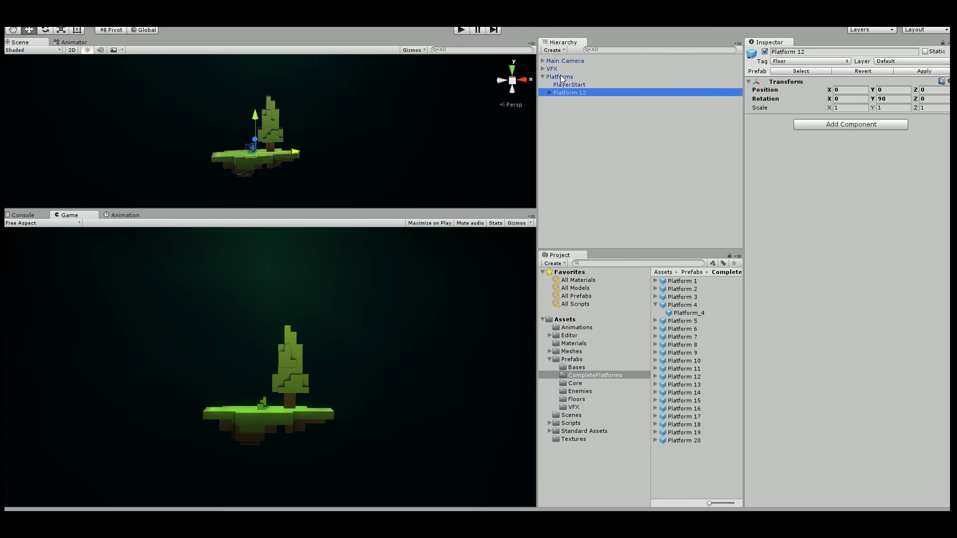
left_click_drag(682, 354, 561, 79)
left_click_drag(293, 152, 439, 145)
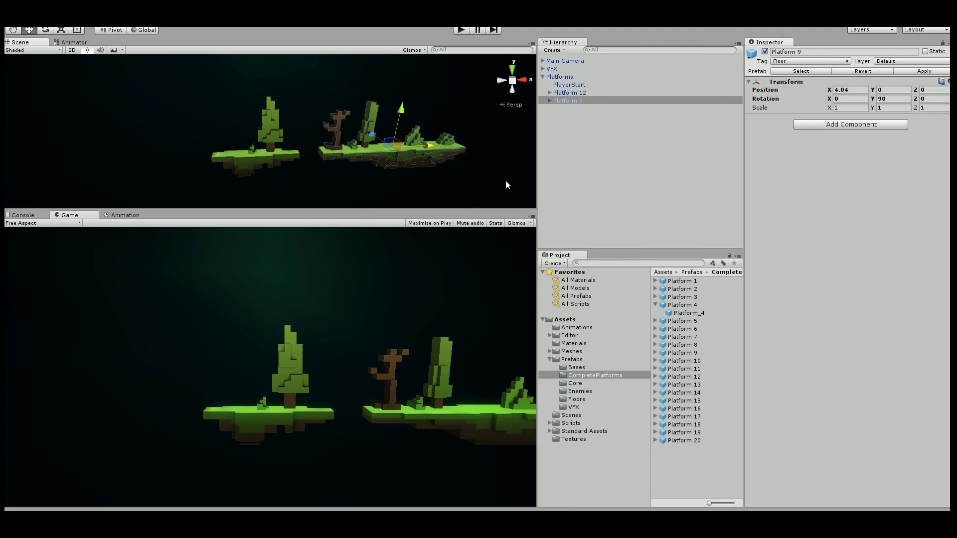
Add the MoneyMesh prefab from the Core folder as a child of Platform_9 inside Platform 9.
left_click(571, 391)
left_click(573, 381)
left_click(572, 390)
left_click(576, 383)
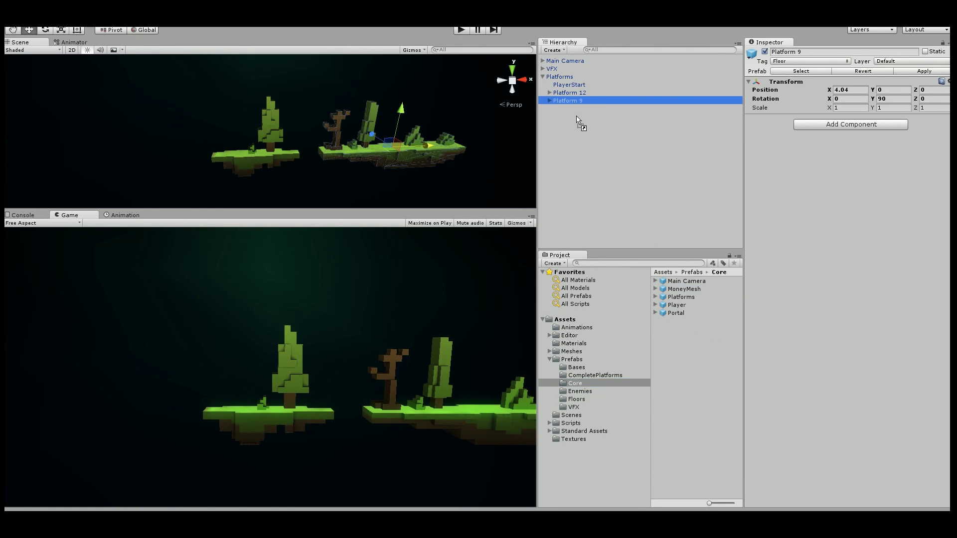
left_click(550, 101)
left_click(568, 109)
left_click_drag(688, 288, 568, 111)
Duplicate the MoneyMesh coin four times and spread the copies in the air above the bush end of Platform 9.
left_click_drag(413, 130, 371, 123, "alt")
mouse_move(248, 115)
left_mouse_down("alt")
mouse_move(268, 136)
mouse_move(338, 146)
mouse_move(229, 158)
mouse_move(241, 141)
mouse_move(317, 146)
mouse_move(292, 133)
mouse_move(216, 139)
mouse_move(382, 136)
mouse_move(349, 131)
mouse_move(349, 140)
mouse_move(342, 94)
mouse_move(324, 122)
mouse_move(299, 106)
mouse_move(344, 100)
mouse_move(297, 111)
mouse_move(342, 109)
left_mouse_up("alt")
key("ctrl+d")
key("ctrl+d")
key("ctrl+d")
key("ctrl+d")
Play-test the scene by collecting the coins with the player, and stop the game.
left_click(462, 30)
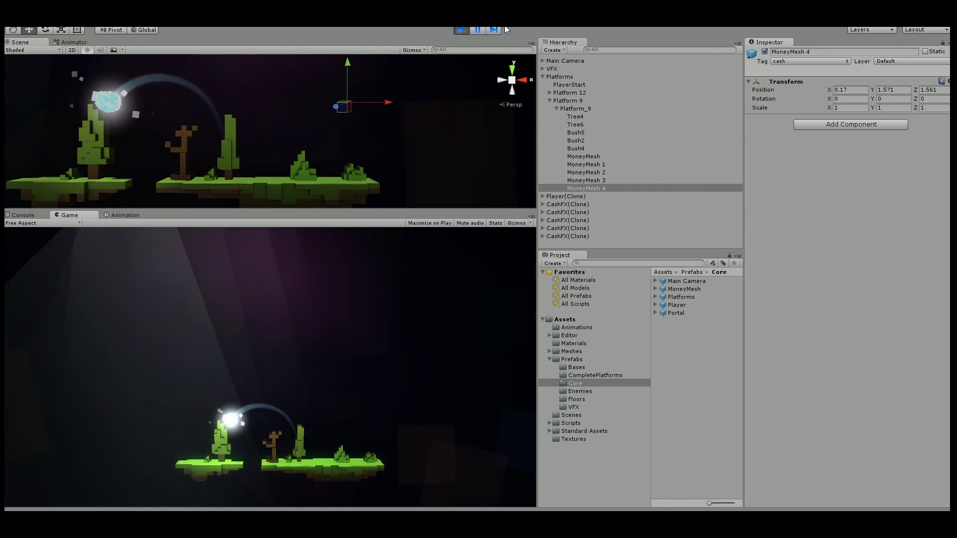
left_click(459, 28)
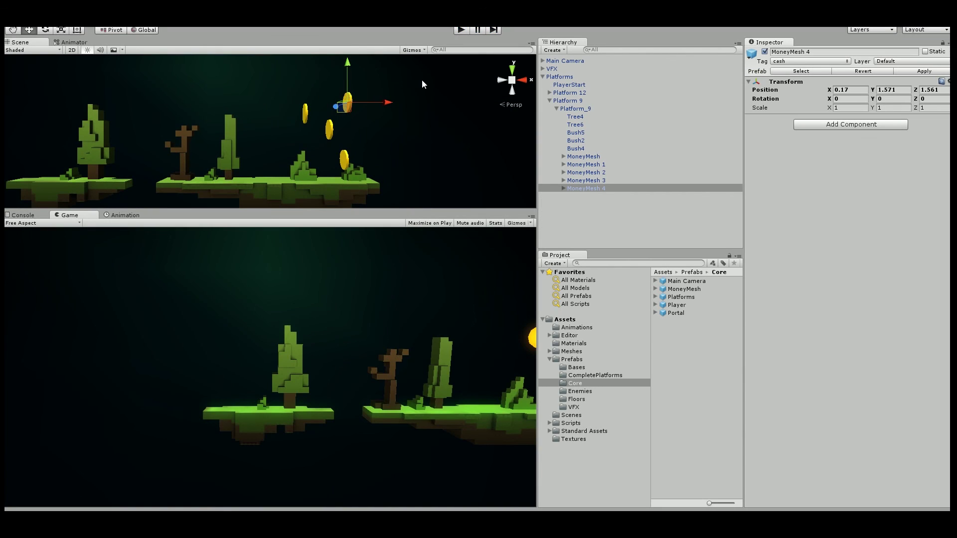